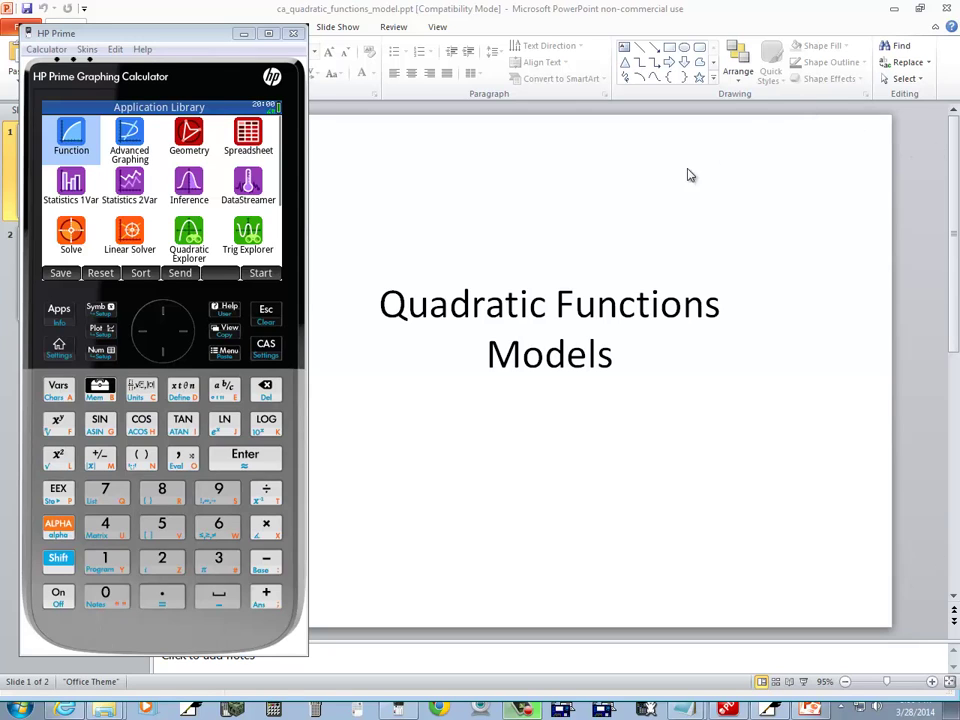
- On slide 2, change the title's 'Find' to 'For' by adding 'or' and deleting 'ind'
{"action": "left_click", "coordinate": [81, 285]}
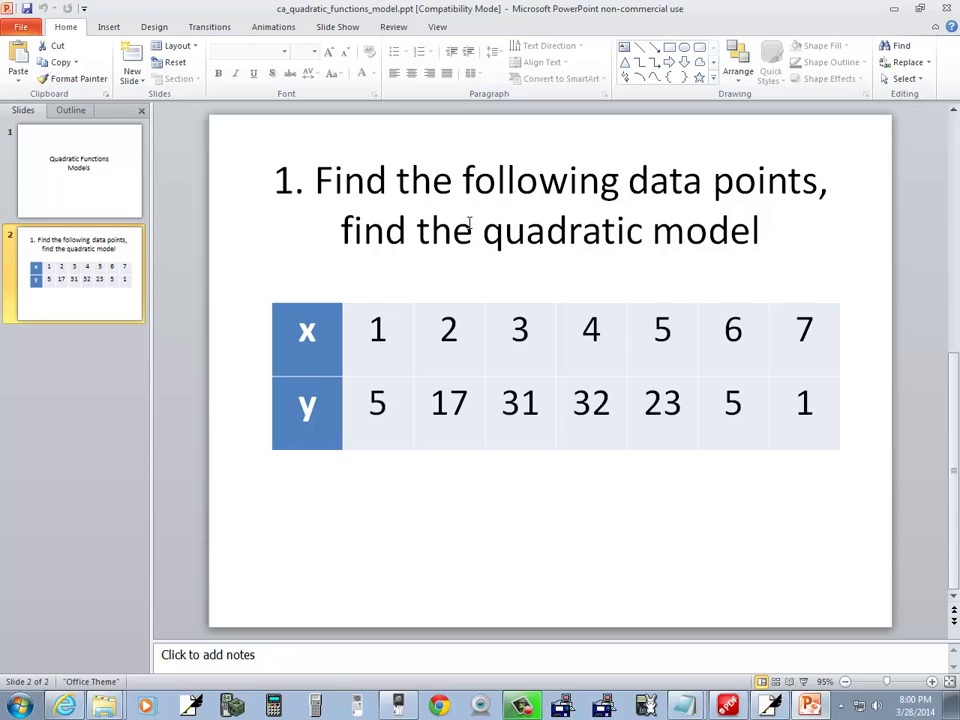
{"action": "left_click", "coordinate": [333, 183]}
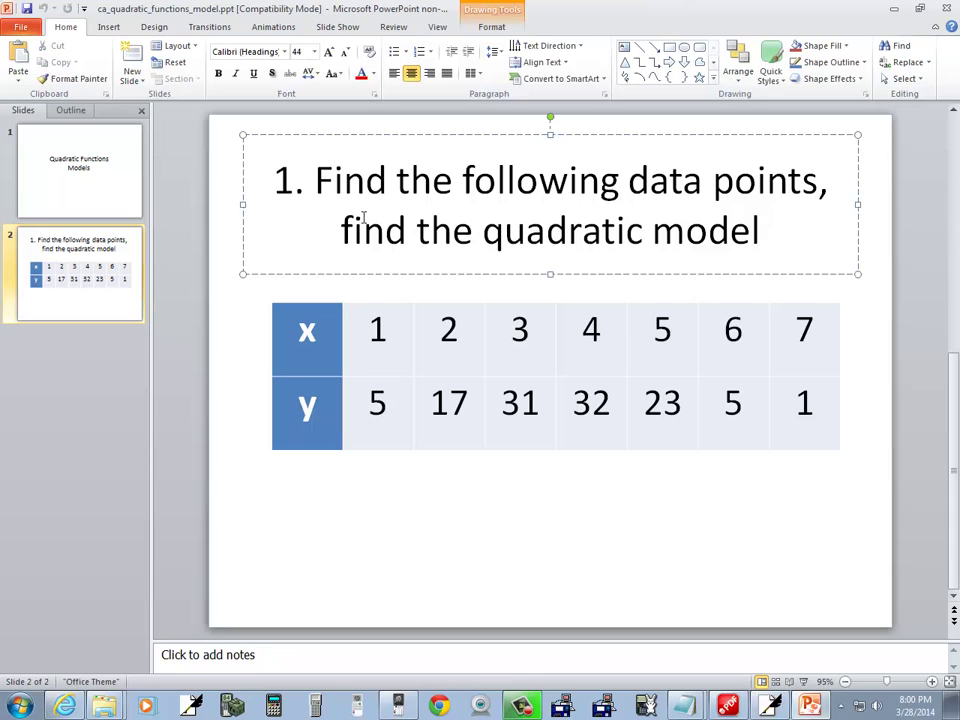
{"action": "type", "text": "or"}
{"action": "key", "text": "Delete"}
{"action": "key", "text": "Delete"}
{"action": "key", "text": "Delete"}
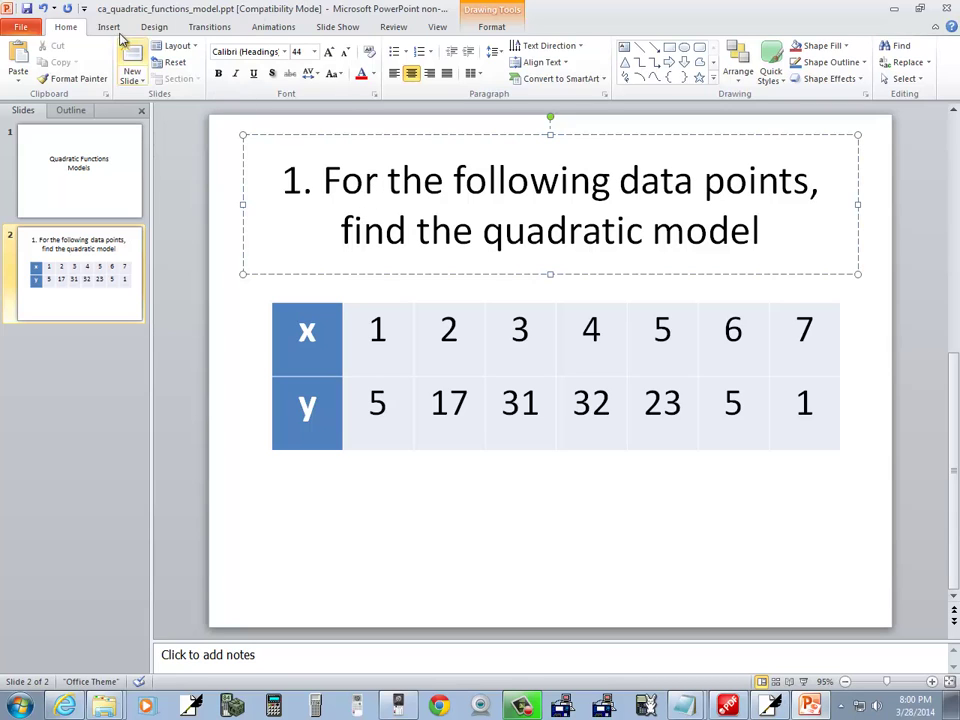
- Save the presentation, place the calculator beside it, and open the Statistics 2Var data table
{"action": "left_click", "coordinate": [26, 10]}
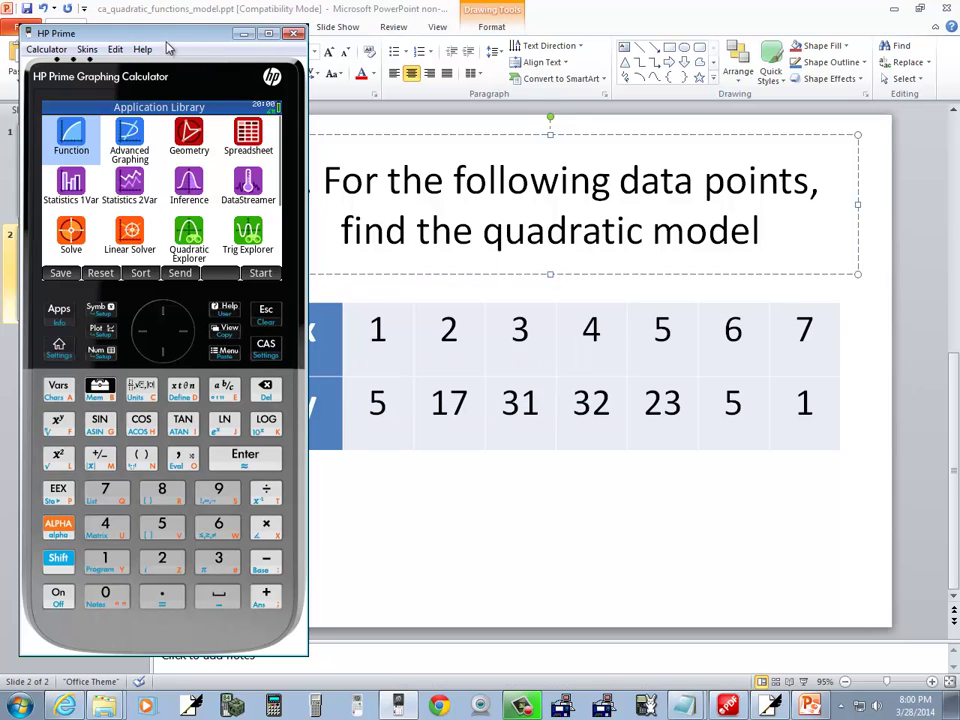
{"action": "mouse_move", "coordinate": [181, 44]}
{"action": "left_mouse_down"}
{"action": "mouse_move", "coordinate": [268, 32]}
{"action": "mouse_move", "coordinate": [165, 37]}
{"action": "left_mouse_up"}
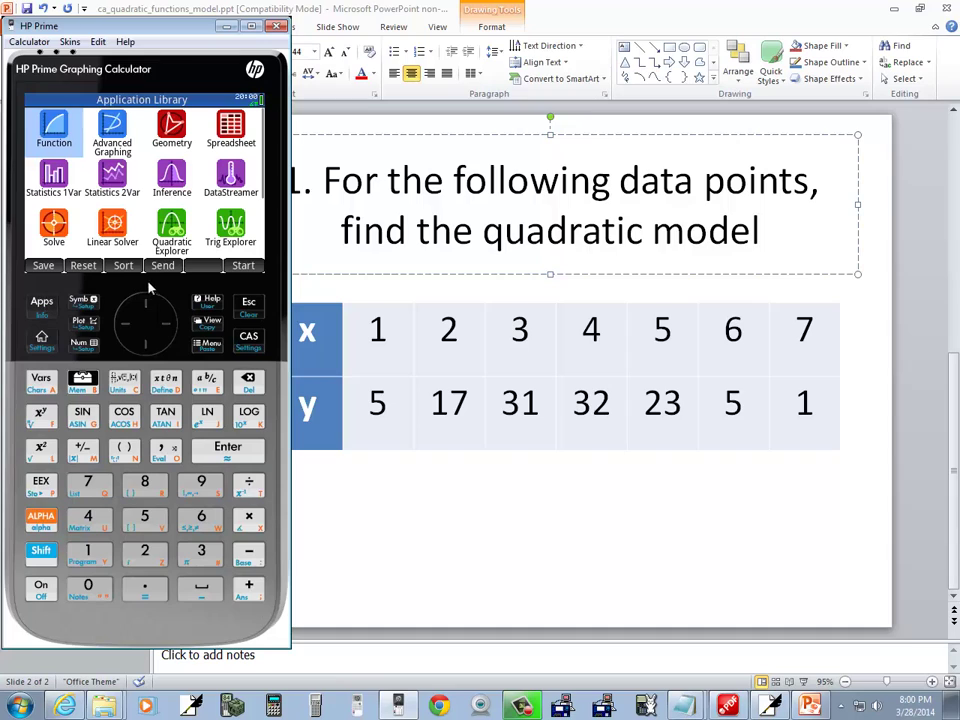
{"action": "left_click", "coordinate": [148, 347]}
{"action": "left_click", "coordinate": [173, 333]}
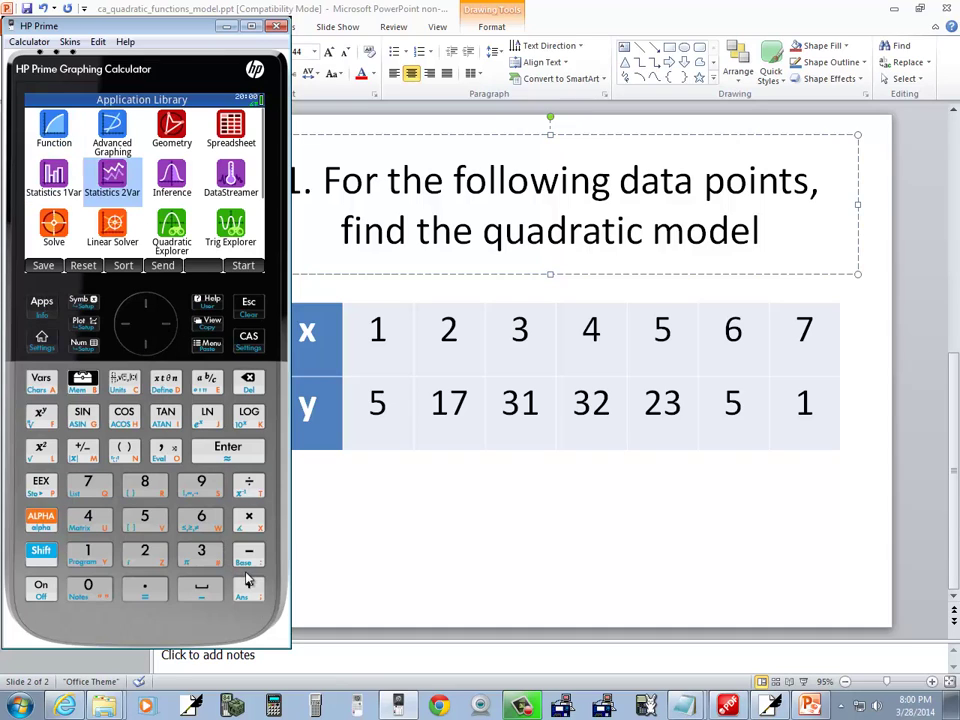
{"action": "left_click", "coordinate": [230, 447]}
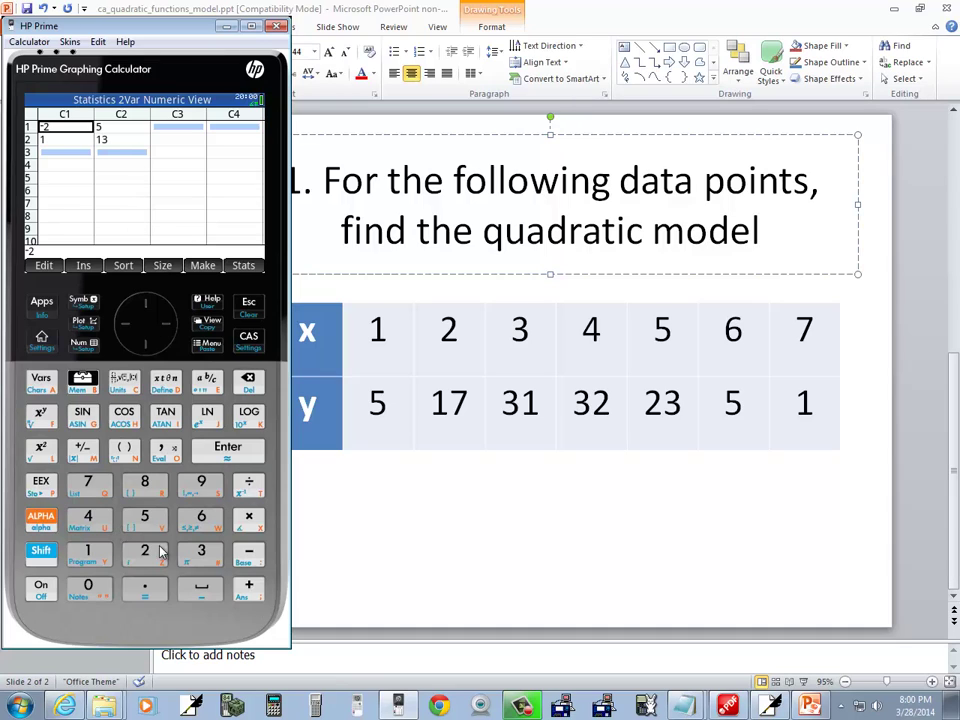
- Enter the x-values 1, 2, 3, 4, 5, 6, 7 into column C1
{"action": "left_click", "coordinate": [90, 552]}
{"action": "left_click", "coordinate": [228, 447]}
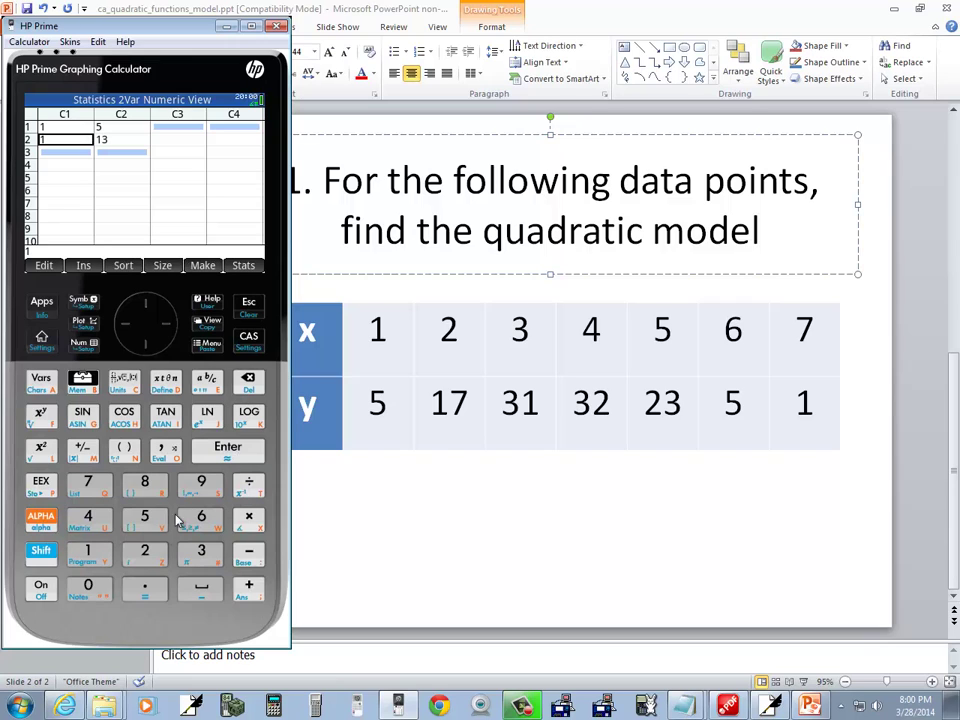
{"action": "left_click", "coordinate": [144, 552]}
{"action": "left_click", "coordinate": [240, 447]}
{"action": "type", "text": "3"}
{"action": "key", "text": "Return"}
{"action": "left_click", "coordinate": [88, 516]}
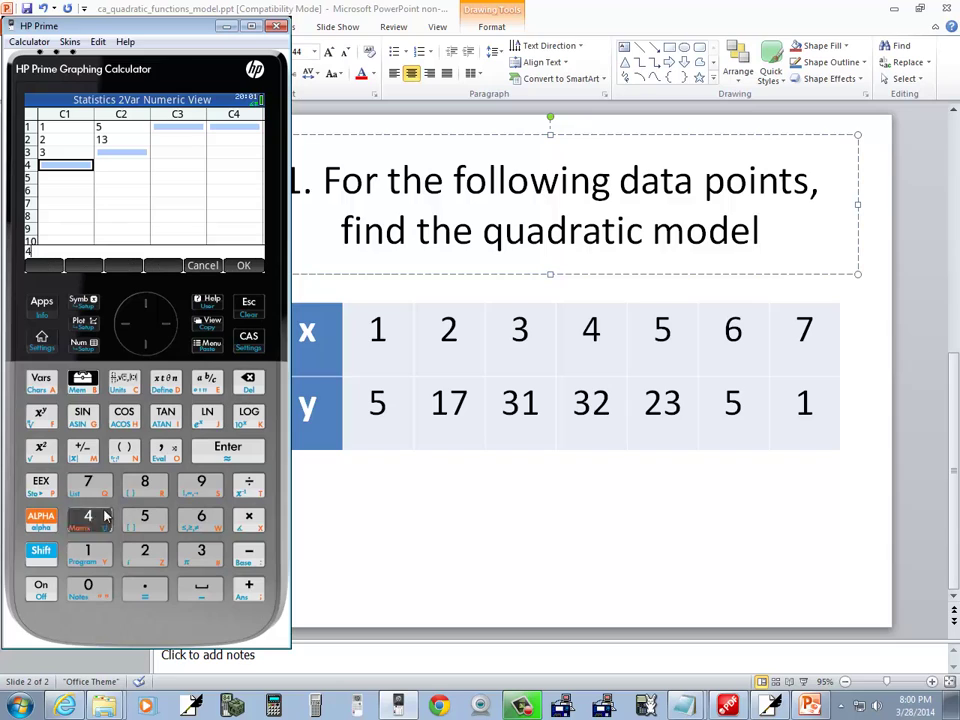
{"action": "left_click", "coordinate": [214, 455]}
{"action": "type", "text": "5"}
{"action": "key", "text": "Return"}
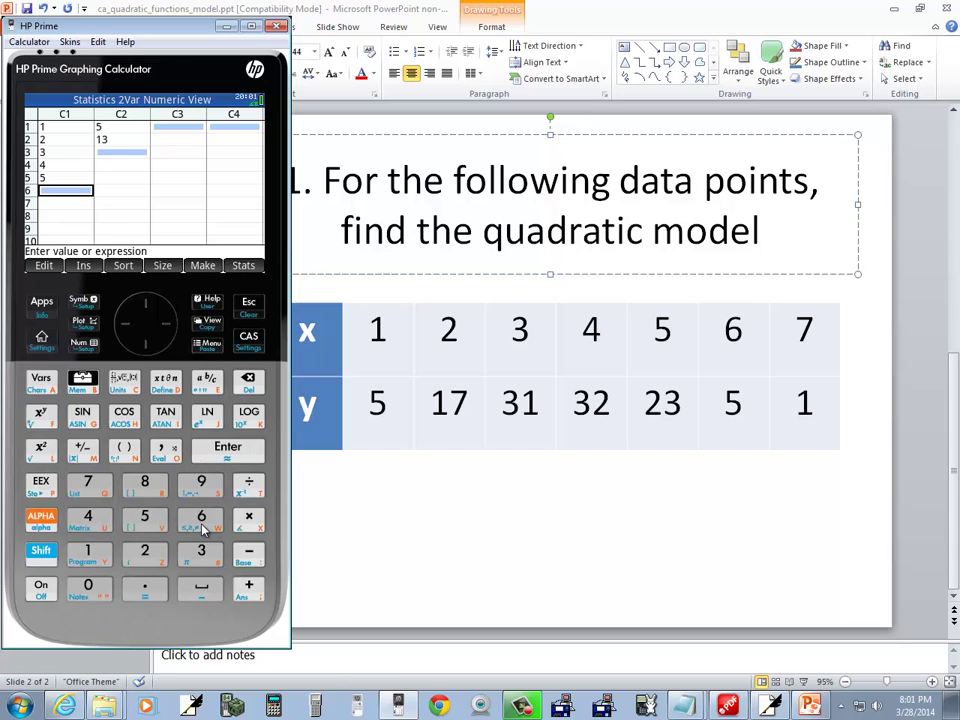
{"action": "type", "text": "6"}
{"action": "key", "text": "Return"}
{"action": "type", "text": "7"}
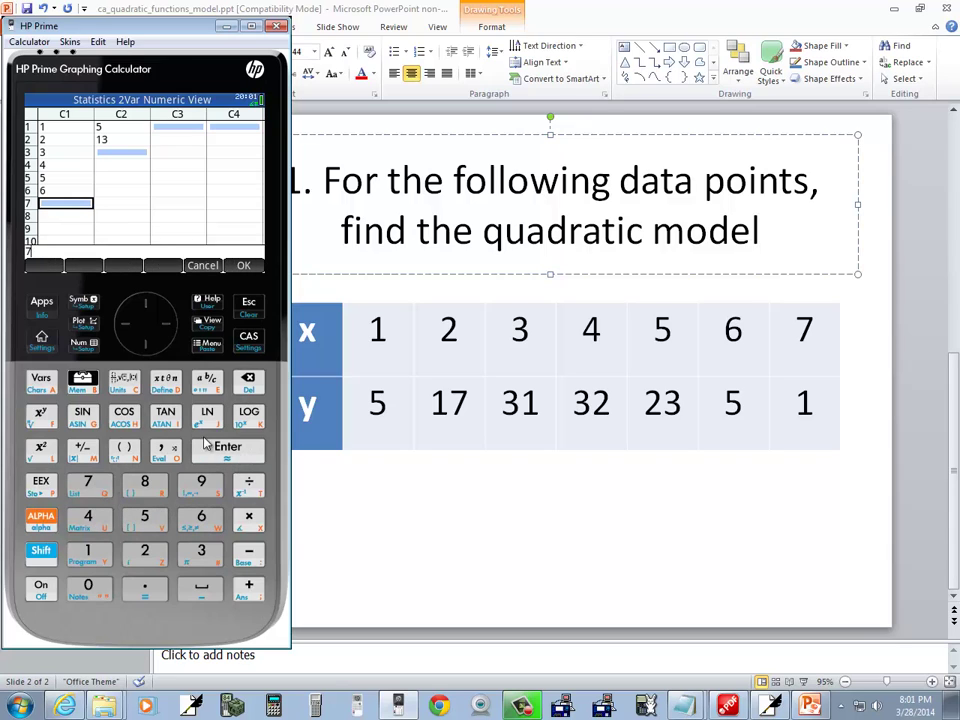
{"action": "left_click", "coordinate": [225, 455]}
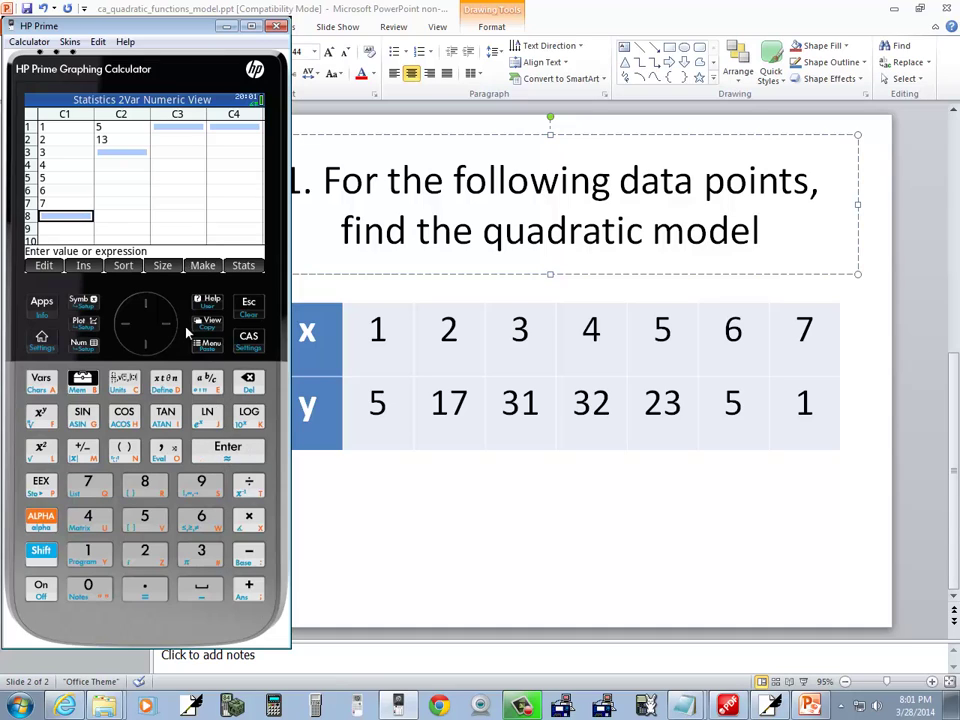
- Go to the top of column C2 and delete its two leftover values
{"action": "left_click", "coordinate": [165, 324]}
{"action": "left_click", "coordinate": [143, 308]}
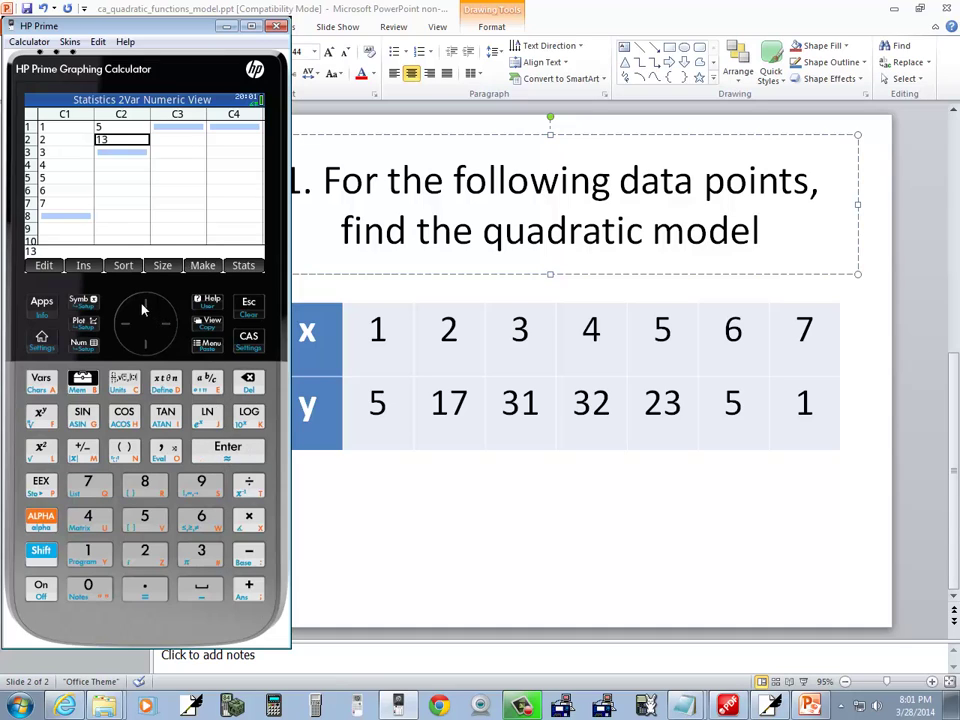
{"action": "left_click", "coordinate": [143, 310]}
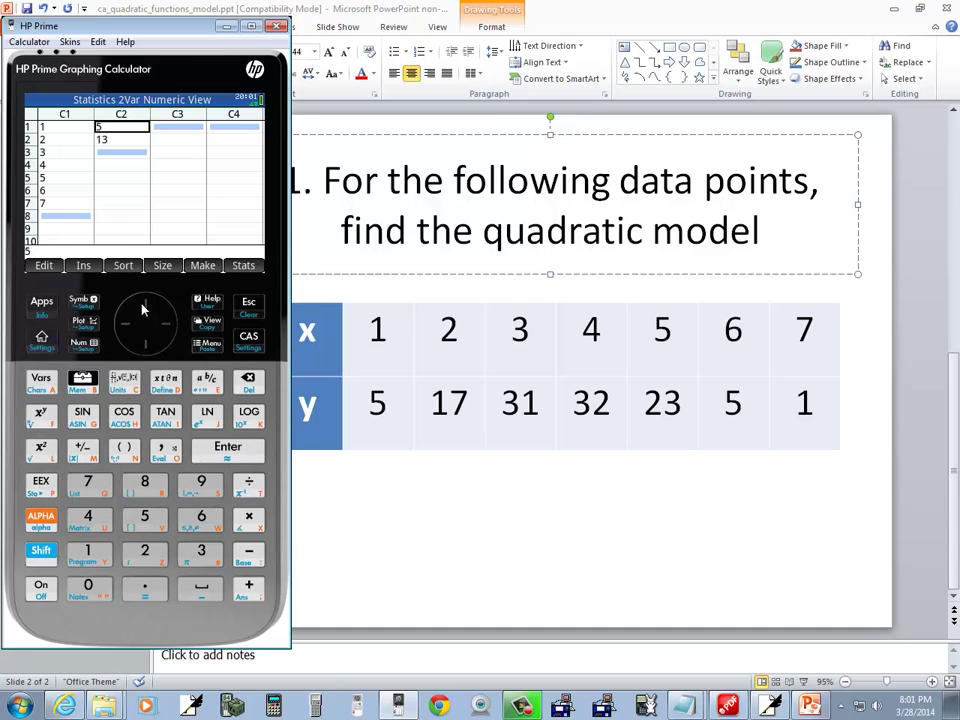
{"action": "left_click", "coordinate": [250, 380]}
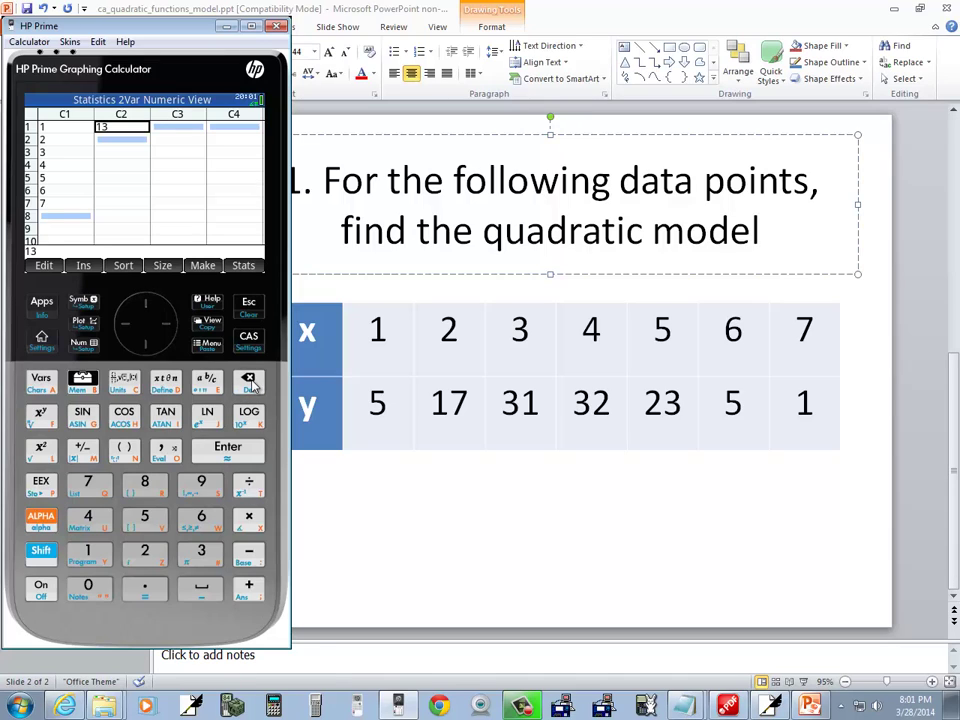
{"action": "left_click", "coordinate": [250, 380]}
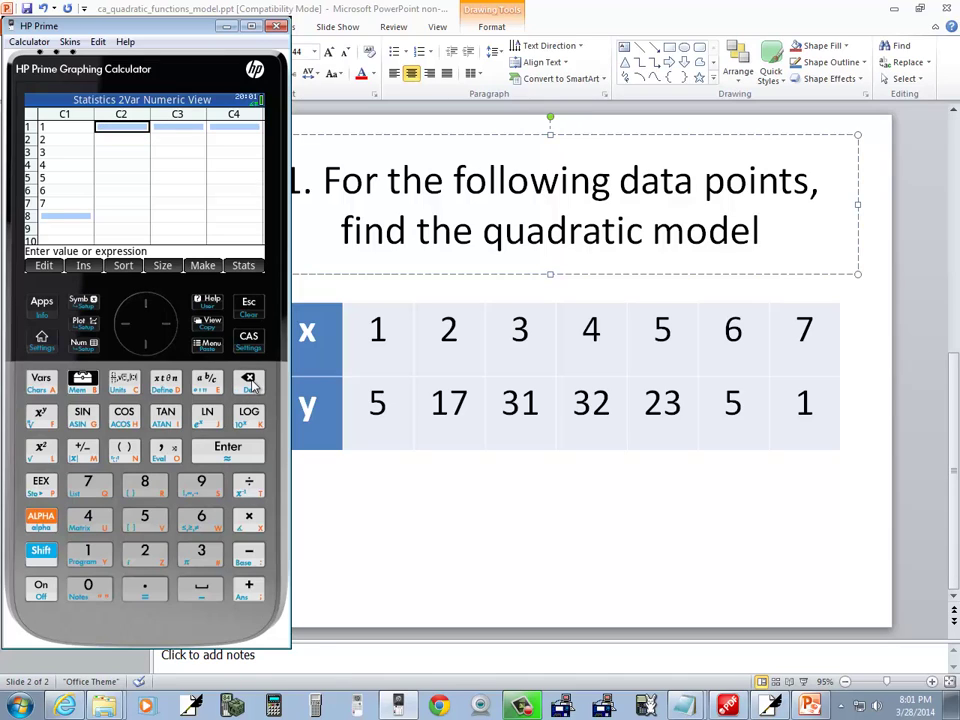
- Enter y-values 5, 17, 31, 32 into C2 rows 1–4
{"action": "left_click", "coordinate": [151, 520]}
{"action": "left_click", "coordinate": [225, 449]}
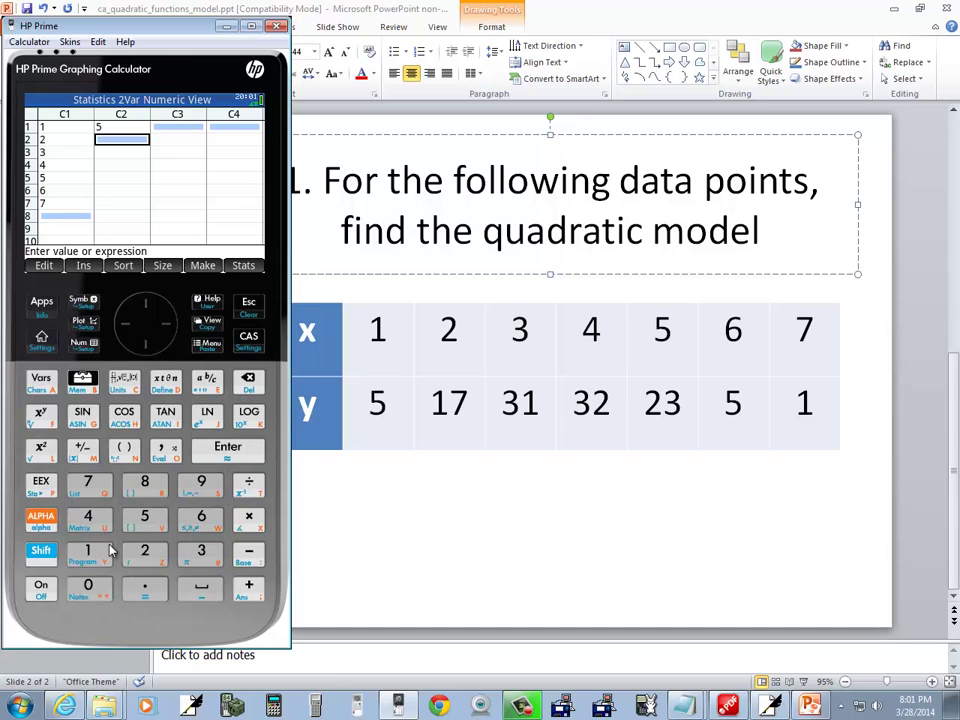
{"action": "left_click", "coordinate": [90, 550]}
{"action": "left_click", "coordinate": [90, 482]}
{"action": "left_click", "coordinate": [225, 449]}
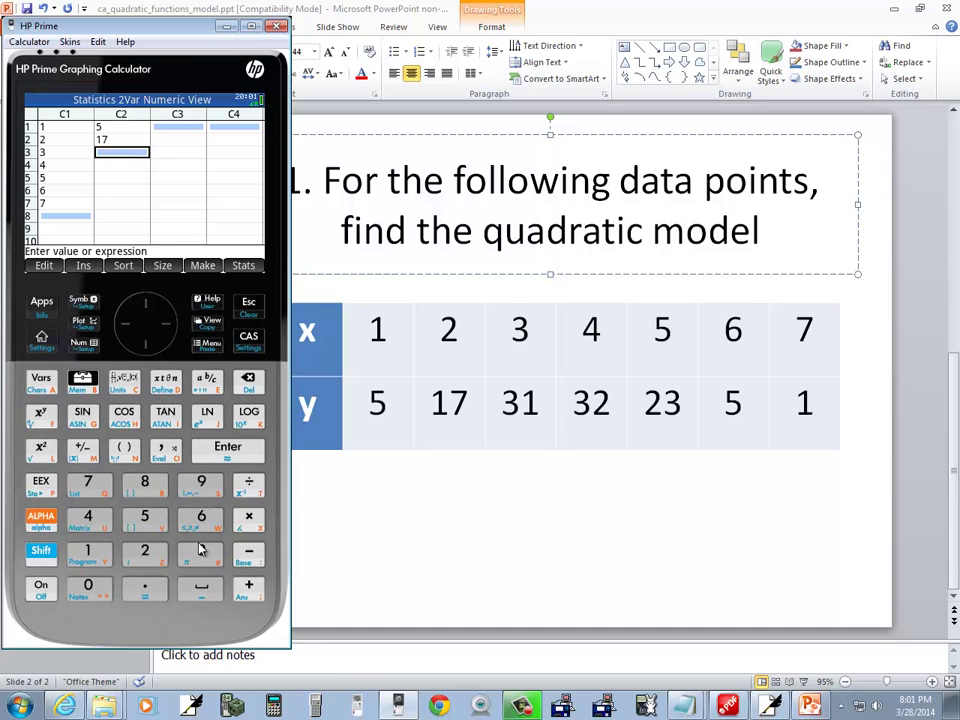
{"action": "left_click", "coordinate": [200, 550]}
{"action": "left_click", "coordinate": [87, 552]}
{"action": "left_click", "coordinate": [224, 449]}
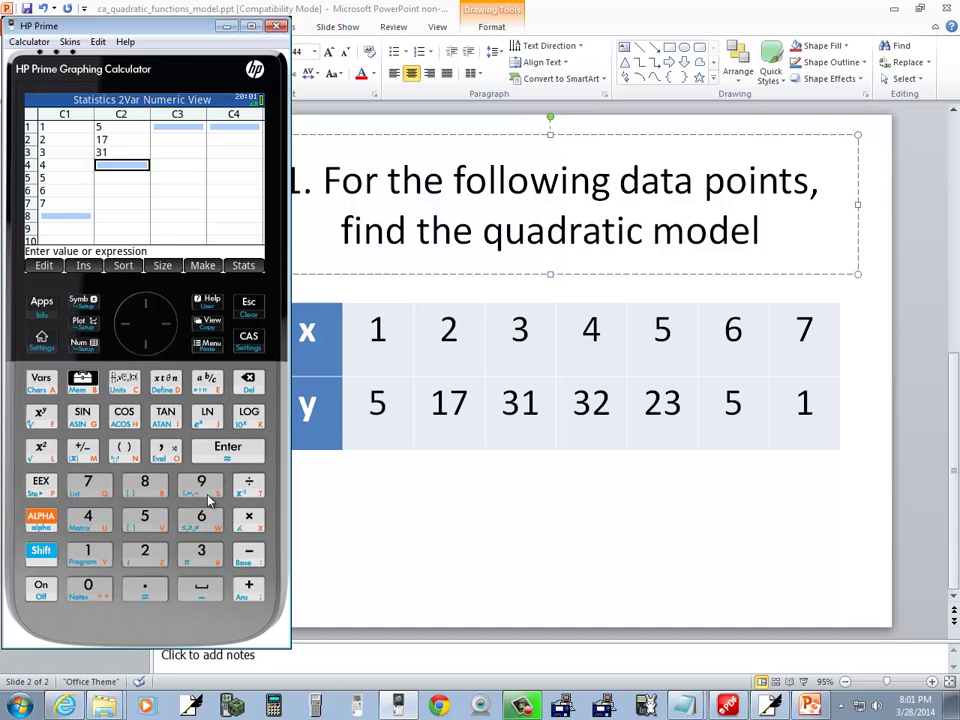
{"action": "left_click", "coordinate": [201, 550]}
{"action": "left_click", "coordinate": [144, 550]}
{"action": "left_click", "coordinate": [227, 449]}
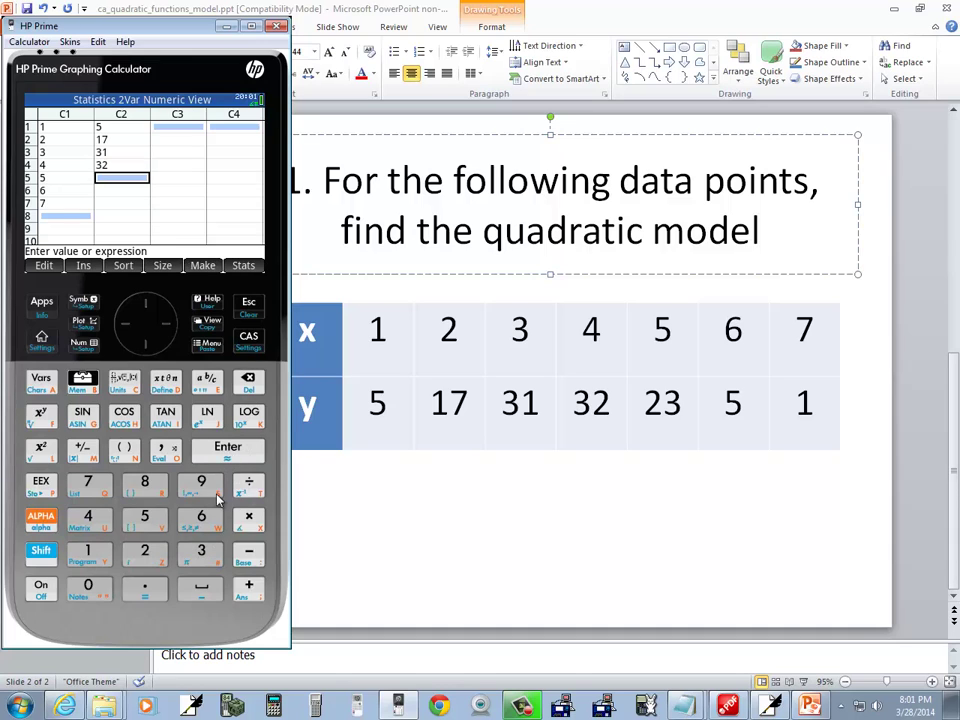
- Enter y-values 23, 5, 1 into C2 rows 5–7
{"action": "left_click", "coordinate": [144, 550]}
{"action": "left_click", "coordinate": [200, 552]}
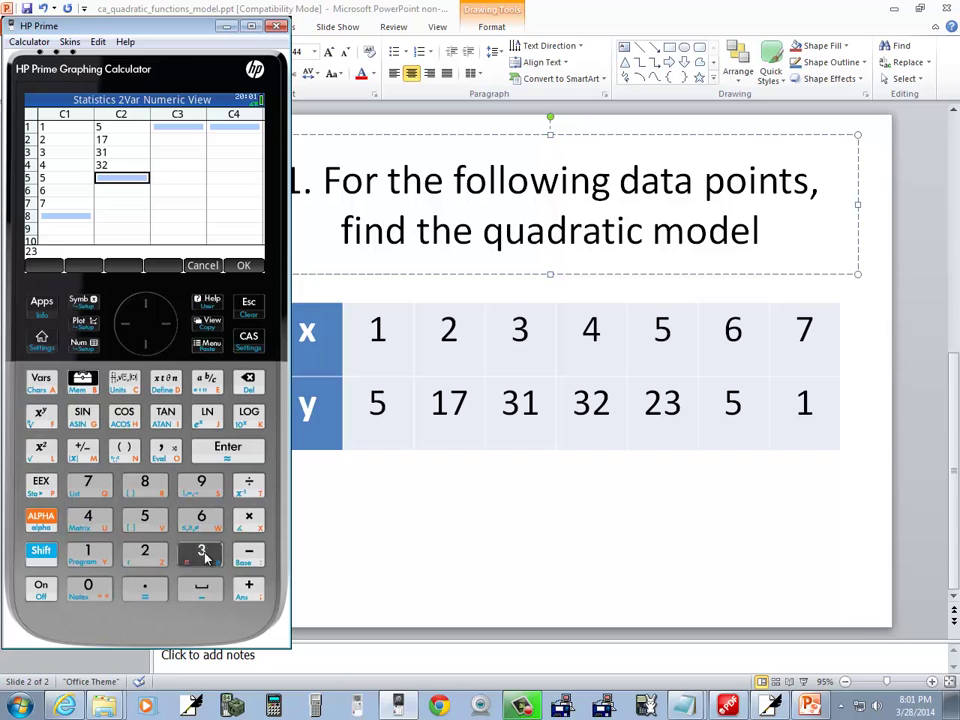
{"action": "left_click", "coordinate": [227, 449]}
{"action": "left_click", "coordinate": [148, 517]}
{"action": "left_click", "coordinate": [227, 449]}
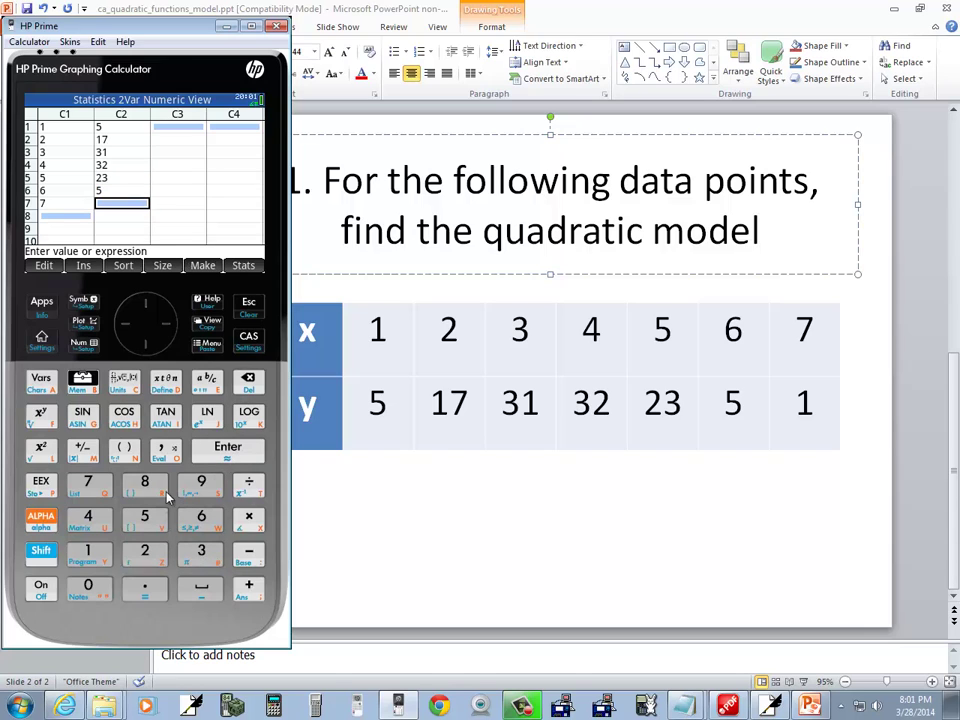
{"action": "left_click", "coordinate": [87, 550]}
{"action": "left_click", "coordinate": [227, 449]}
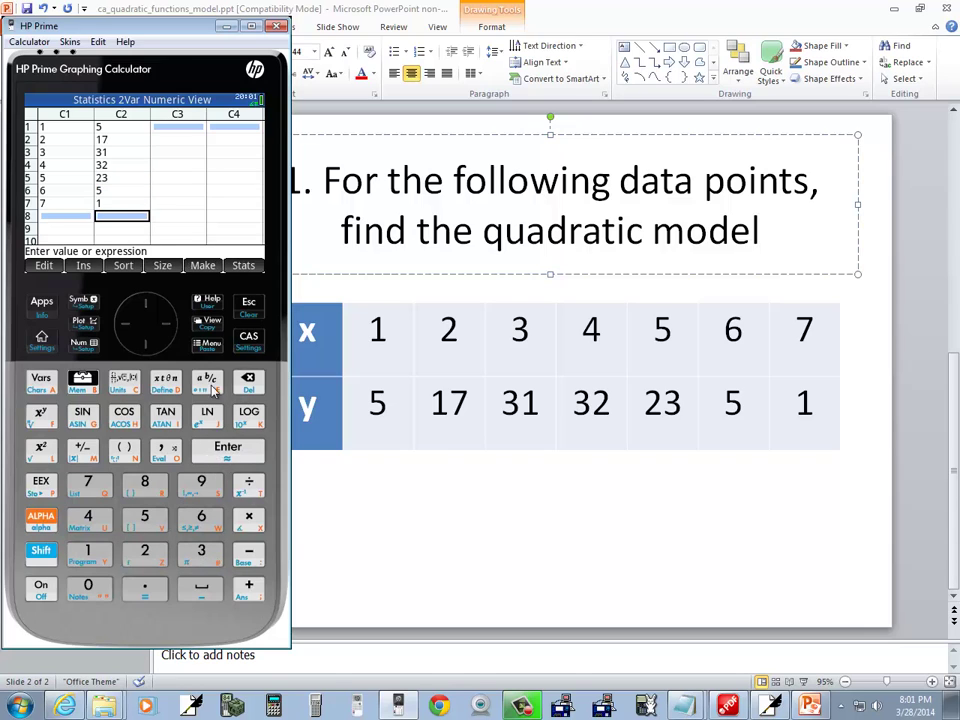
- Step back up column C2 to verify all seven y-values
{"action": "left_click", "coordinate": [145, 303]}
{"action": "left_click", "coordinate": [145, 305]}
{"action": "left_click", "coordinate": [145, 305]}
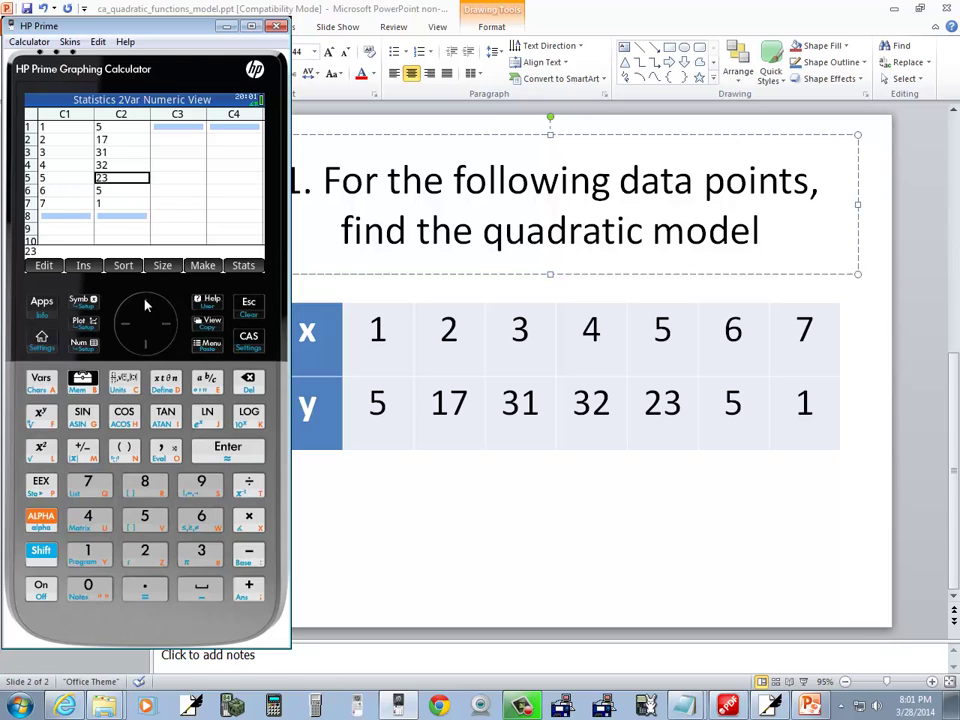
{"action": "left_click", "coordinate": [145, 305]}
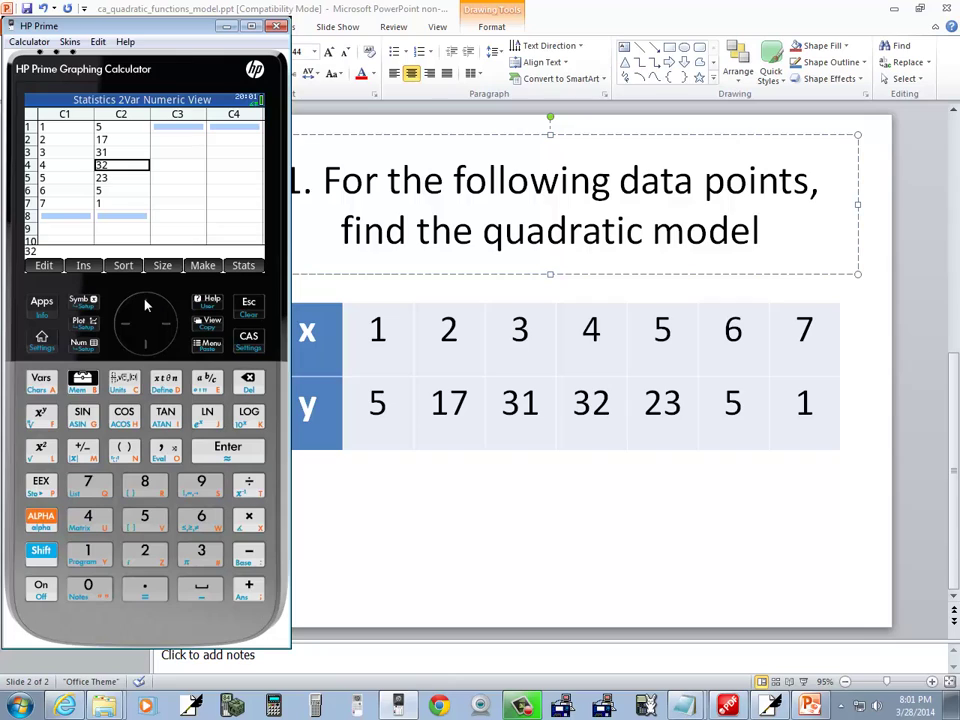
{"action": "left_click", "coordinate": [145, 305]}
{"action": "left_click", "coordinate": [145, 305]}
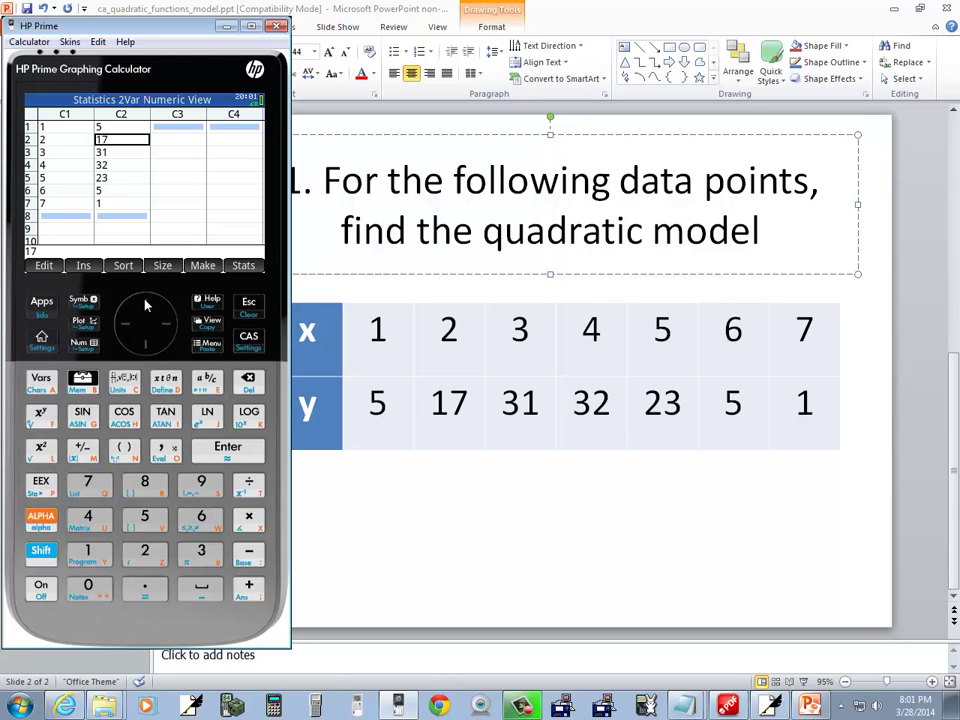
{"action": "left_click", "coordinate": [145, 305]}
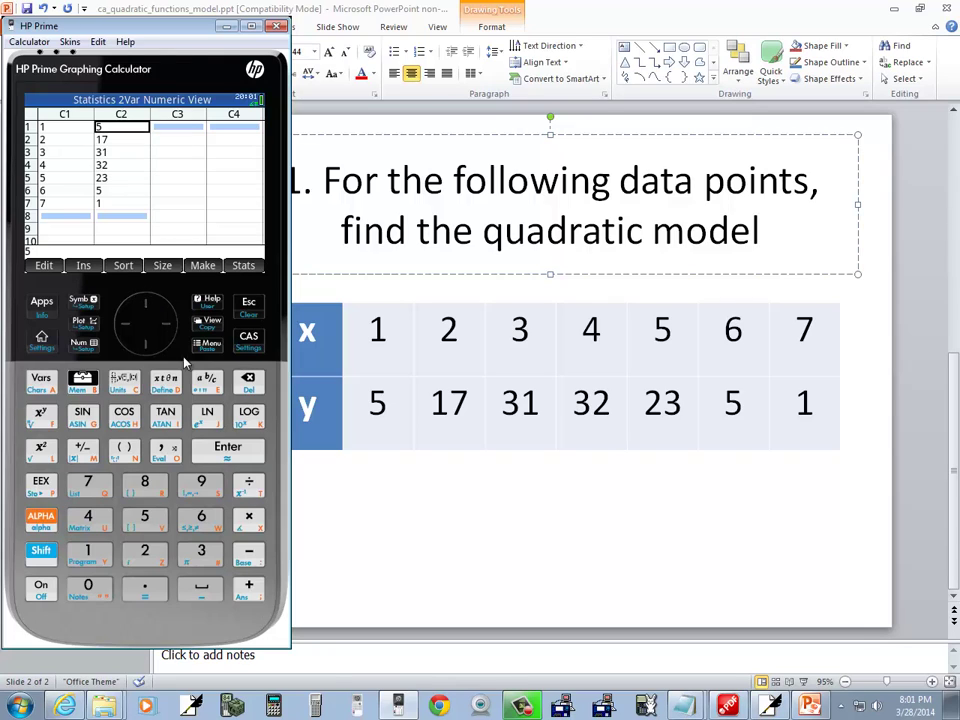
- In the Symbolic view, set S1's fit type to Quadratic
{"action": "left_click", "coordinate": [80, 302]}
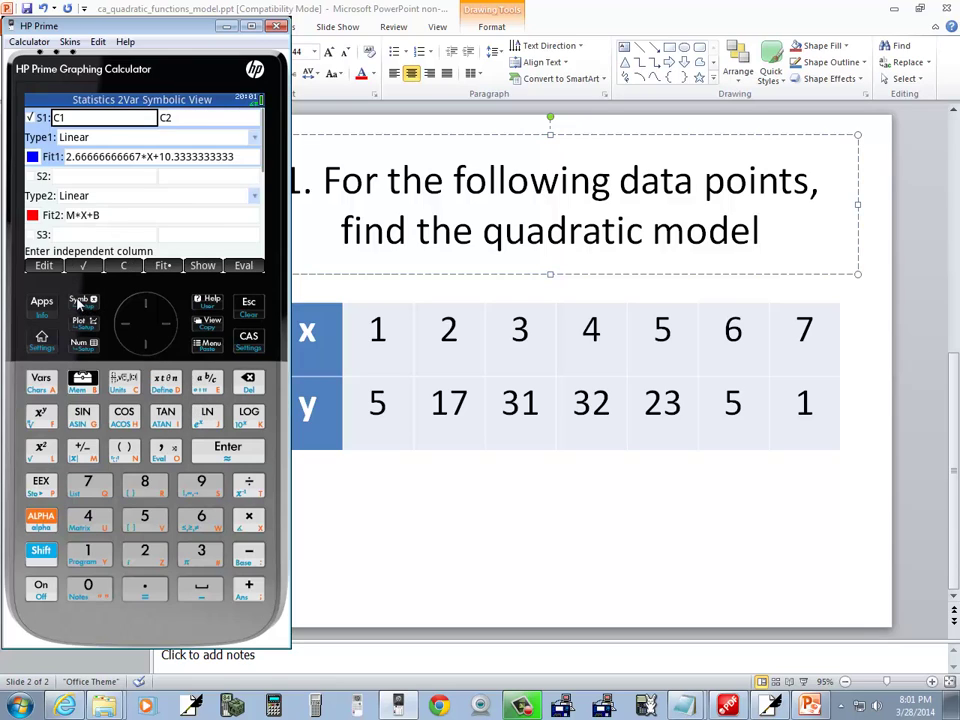
{"action": "left_click", "coordinate": [149, 348]}
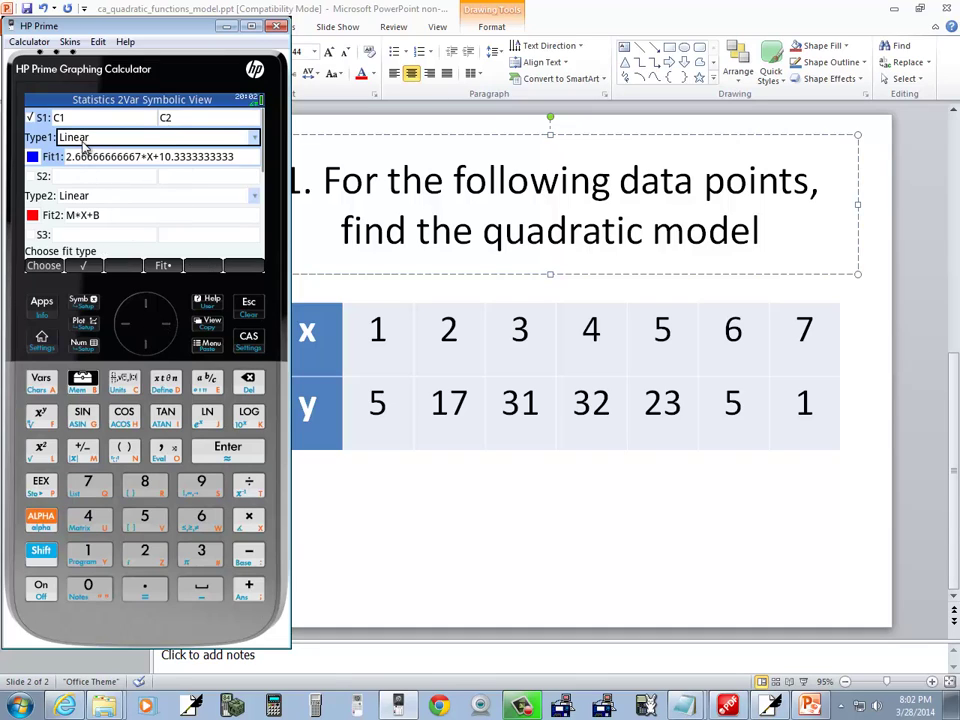
{"action": "left_click", "coordinate": [255, 139]}
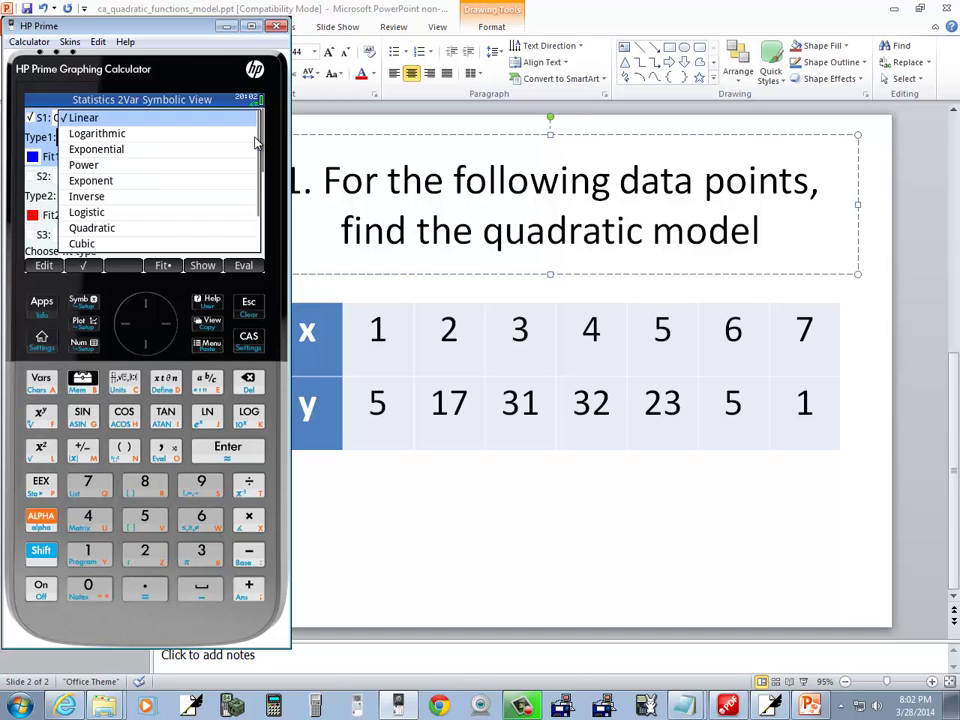
{"action": "left_click", "coordinate": [103, 230]}
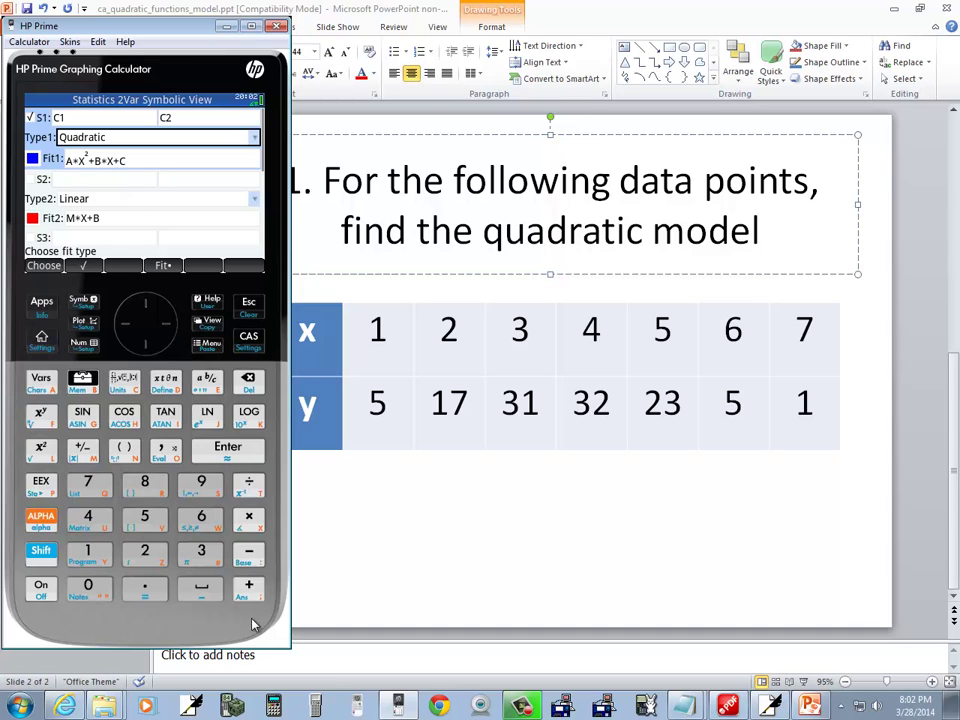
- Plot Fit1 over the data, read its quadratic equation, then switch to Free Notes
{"action": "left_click", "coordinate": [237, 455]}
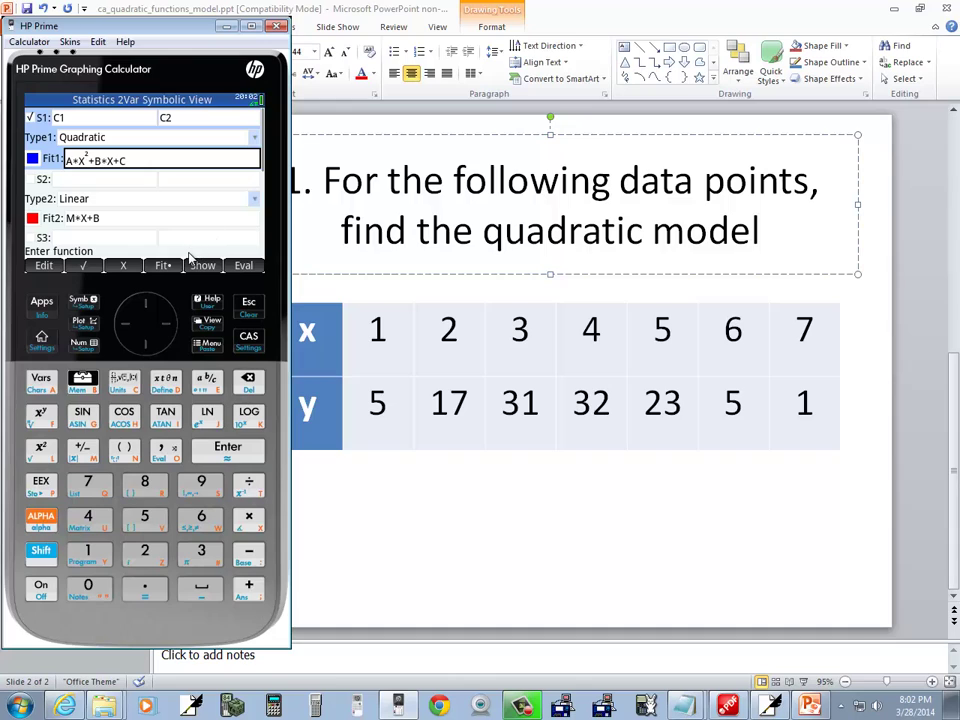
{"action": "left_click", "coordinate": [81, 322]}
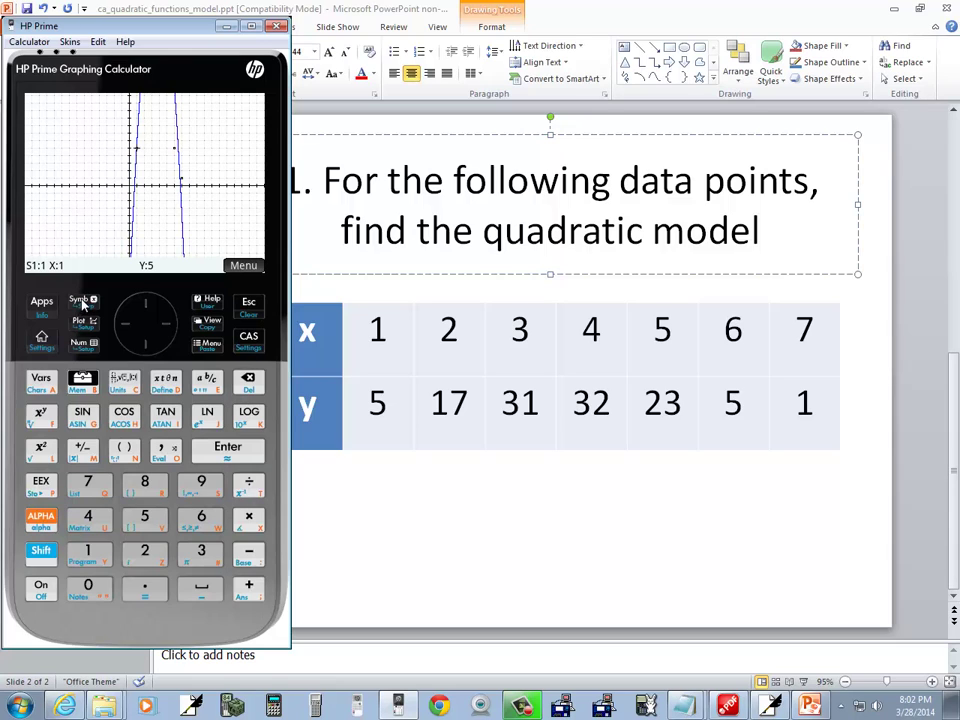
{"action": "left_click", "coordinate": [80, 300]}
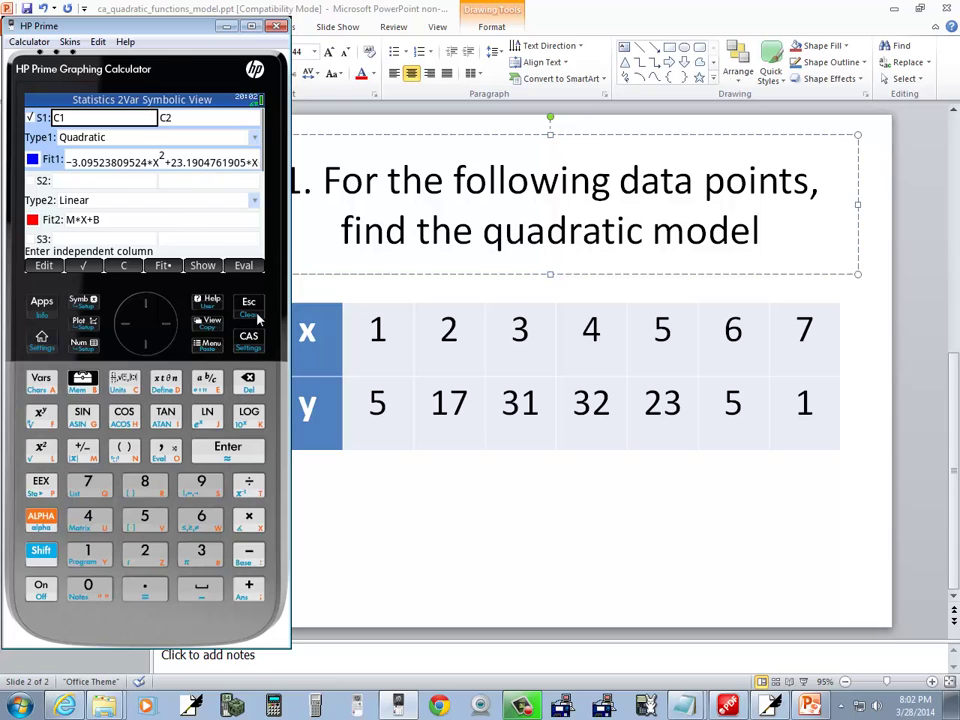
{"action": "key", "text": "alt+Tab"}
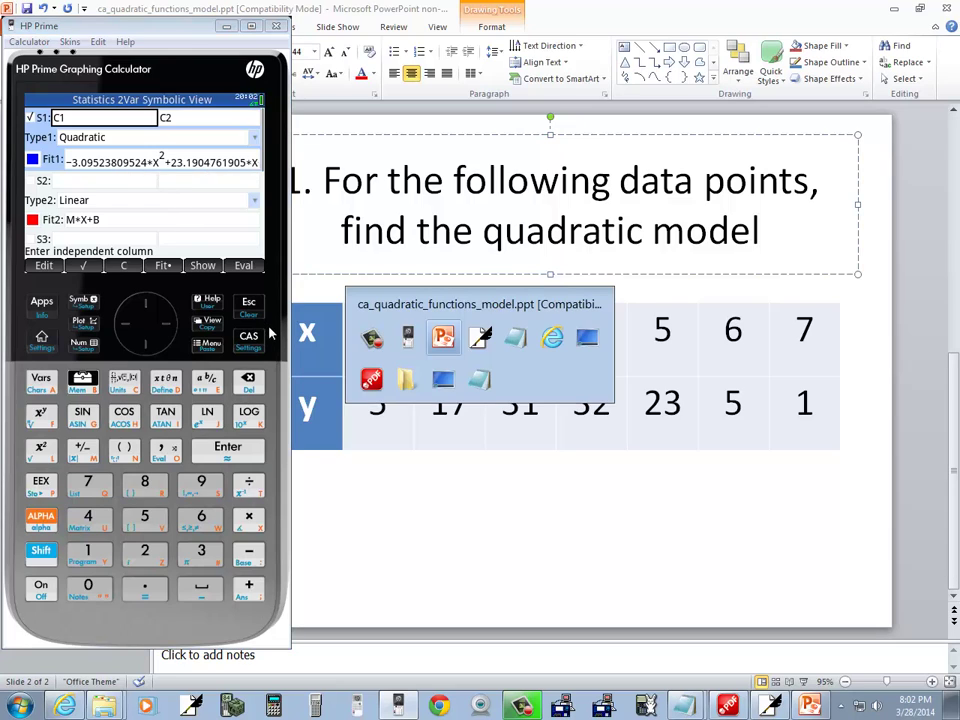
{"action": "key", "text": "alt+Tab"}
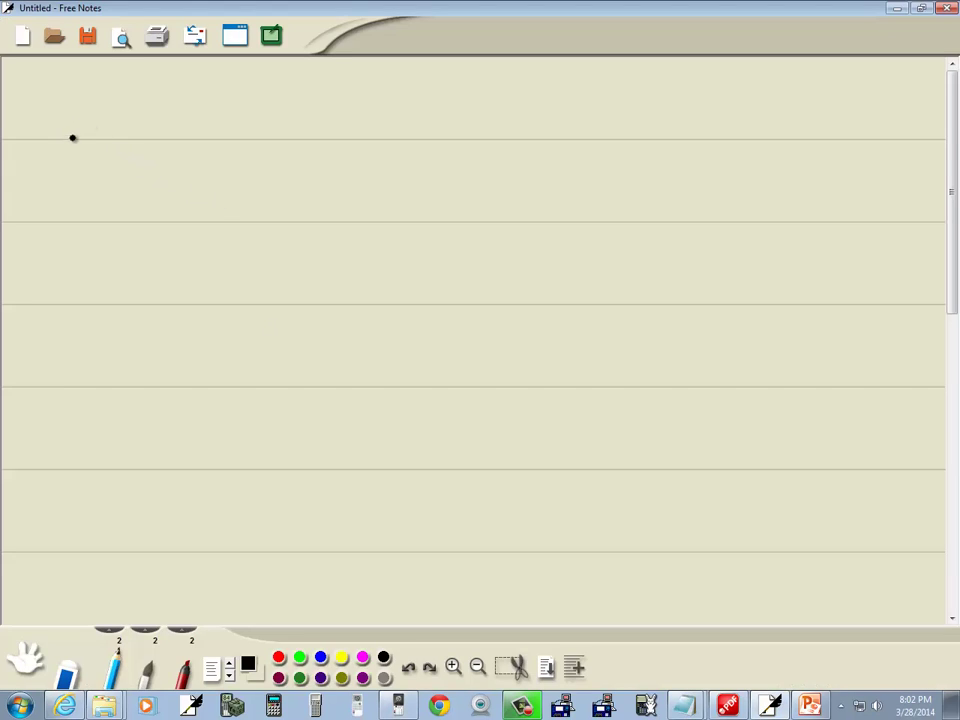
- Handwrite 'y = -3.1x²', reading the first coefficient from the calculator
{"action": "mouse_move", "coordinate": [84, 172]}
{"action": "left_mouse_down"}
{"action": "mouse_move", "coordinate": [94, 137]}
{"action": "mouse_move", "coordinate": [86, 129]}
{"action": "mouse_move", "coordinate": [92, 146]}
{"action": "mouse_move", "coordinate": [124, 147]}
{"action": "left_mouse_up"}
{"action": "key", "text": "alt+Tab"}
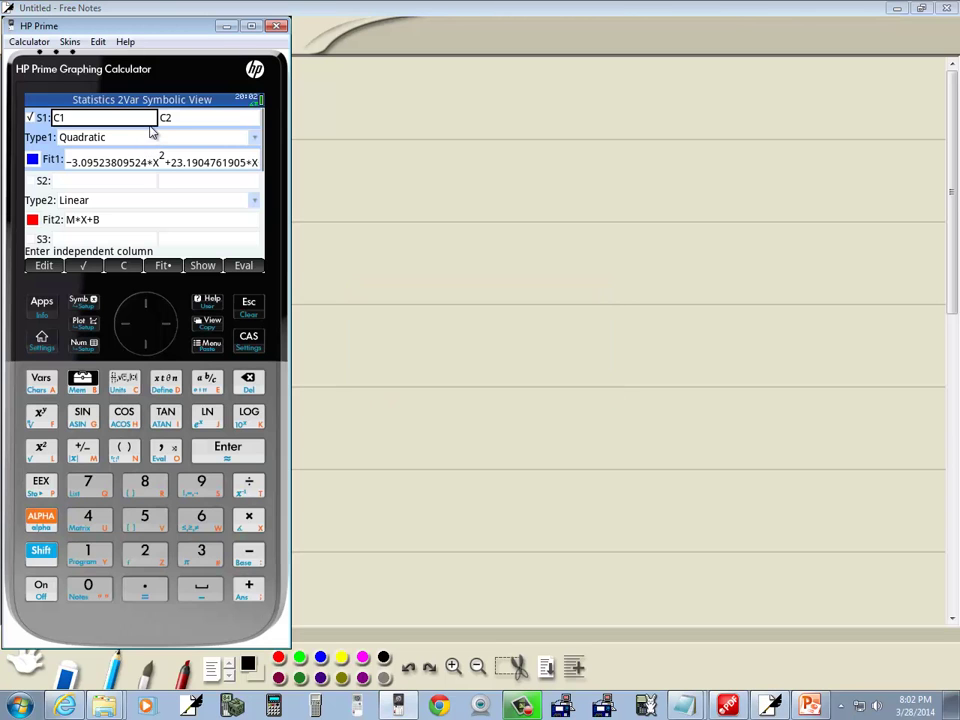
{"action": "key", "text": "alt+Tab"}
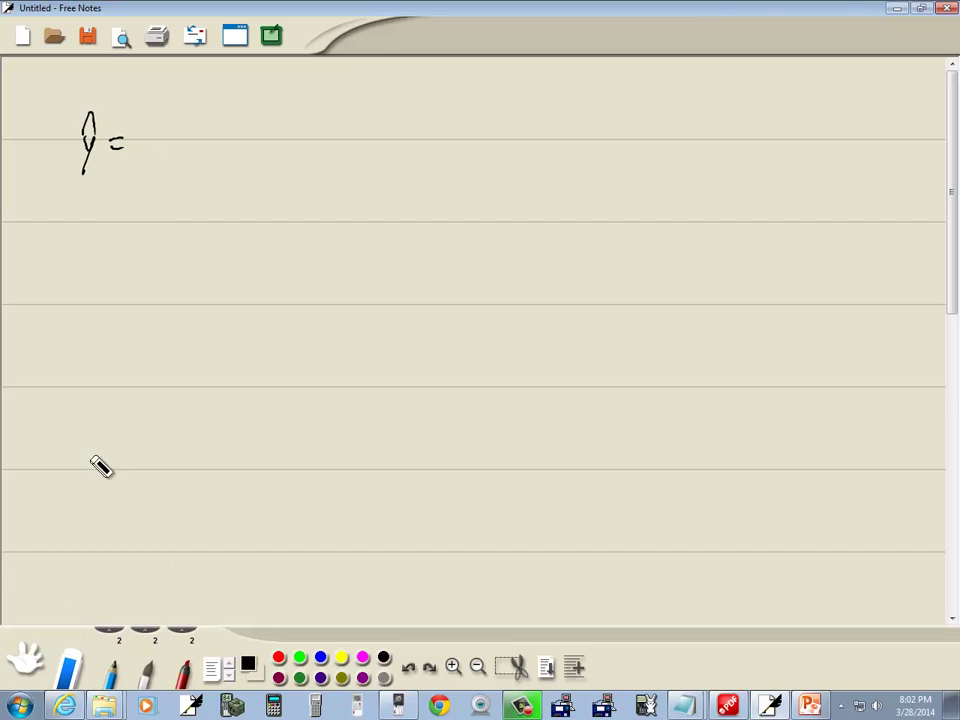
{"action": "left_click_drag", "start_coordinate": [86, 122], "coordinate": [128, 128]}
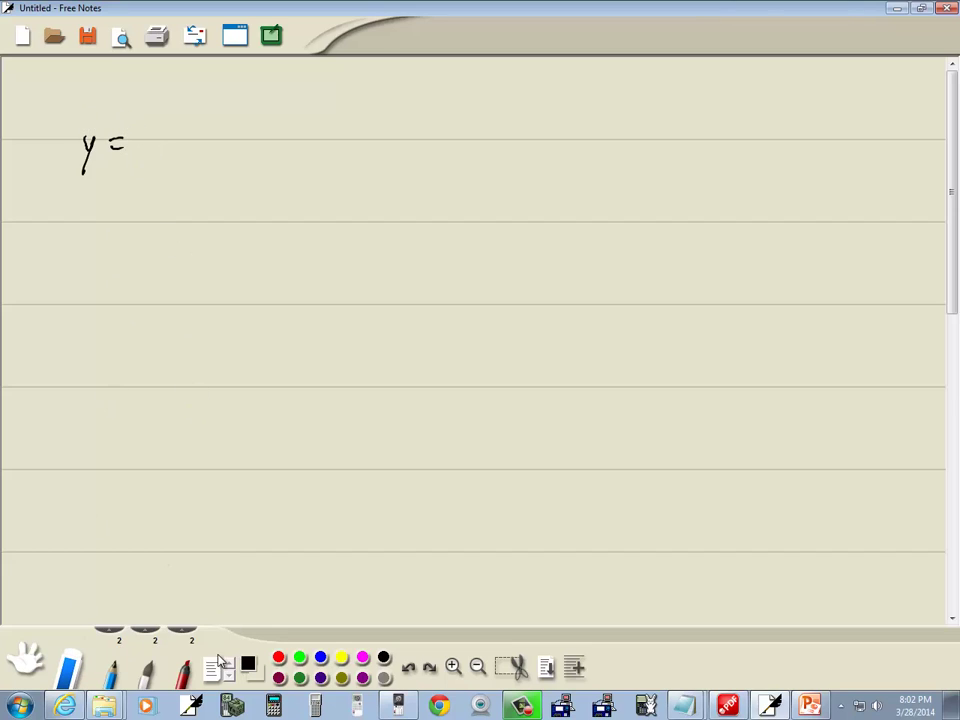
{"action": "key", "text": "alt+Tab"}
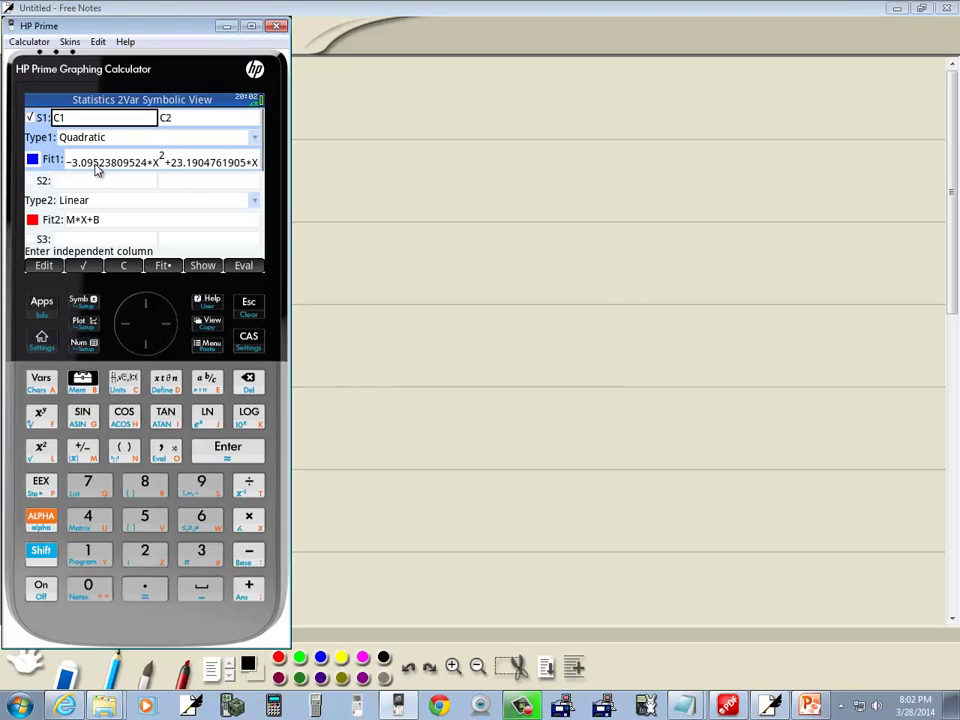
{"action": "key", "text": "alt+Tab"}
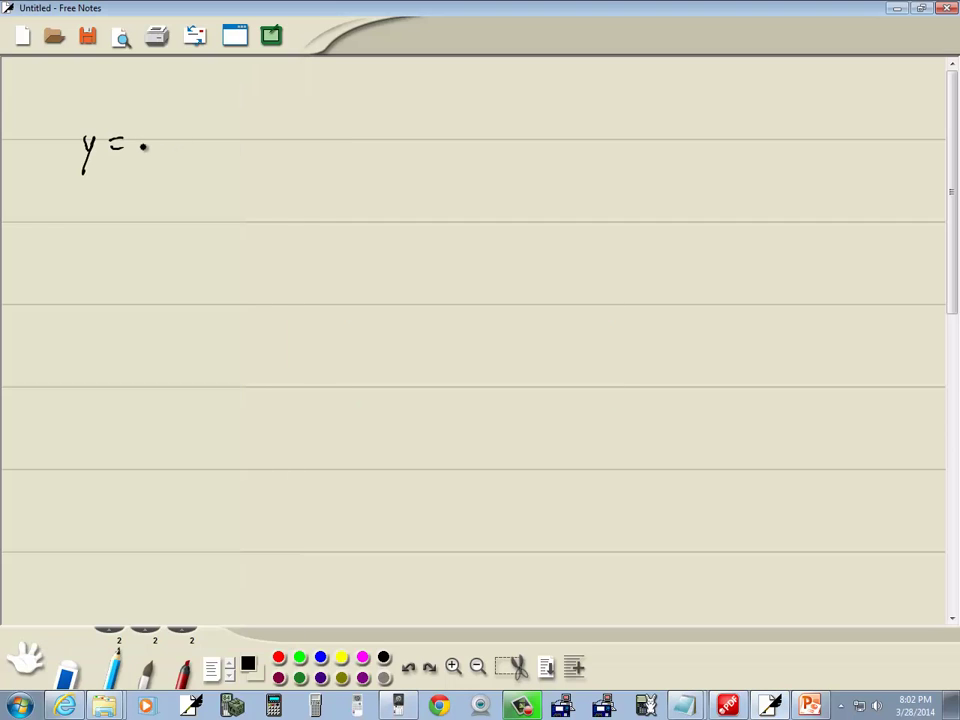
{"action": "mouse_move", "coordinate": [141, 145]}
{"action": "left_mouse_down"}
{"action": "mouse_move", "coordinate": [171, 152]}
{"action": "mouse_move", "coordinate": [209, 156]}
{"action": "left_mouse_up"}
{"action": "mouse_move", "coordinate": [209, 139]}
{"action": "left_mouse_down"}
{"action": "mouse_move", "coordinate": [197, 157]}
{"action": "mouse_move", "coordinate": [227, 141]}
{"action": "left_mouse_up"}
- Add '+ 23.19x' to the handwritten equation using the calculator's second coefficient
{"action": "key", "text": "alt+Tab"}
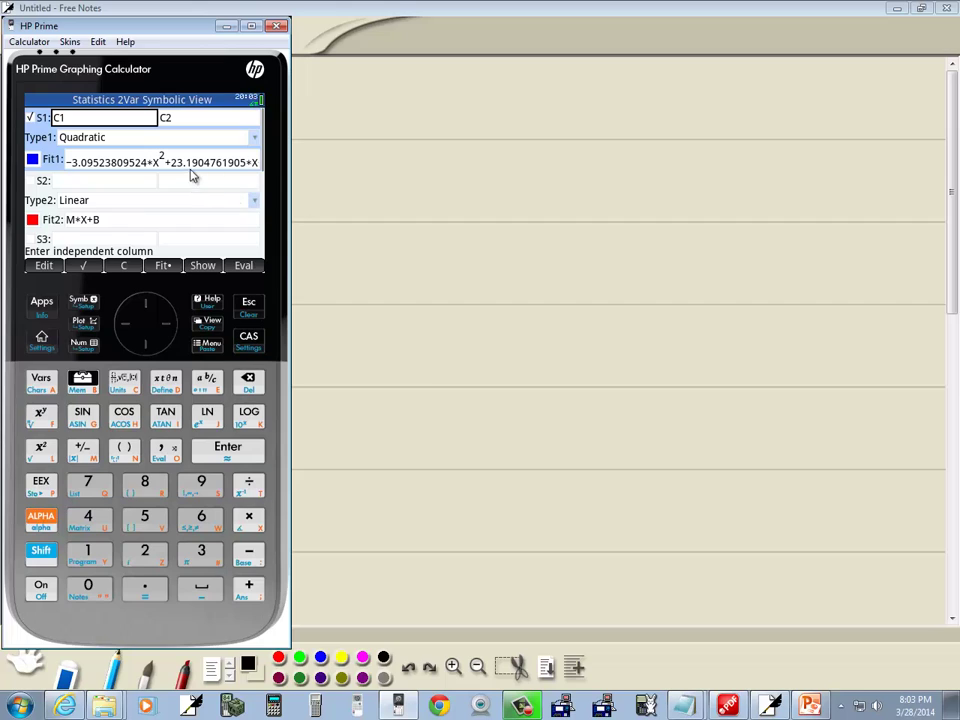
{"action": "key", "text": "alt+Tab"}
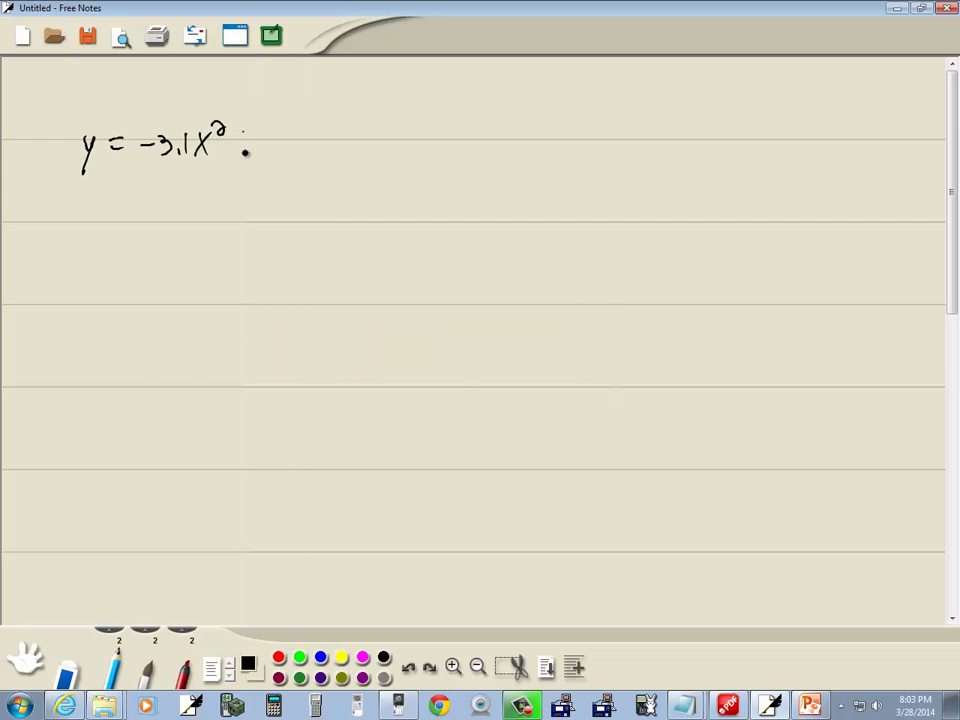
{"action": "left_click_drag", "start_coordinate": [236, 143], "coordinate": [281, 152]}
{"action": "key", "text": "alt+Tab"}
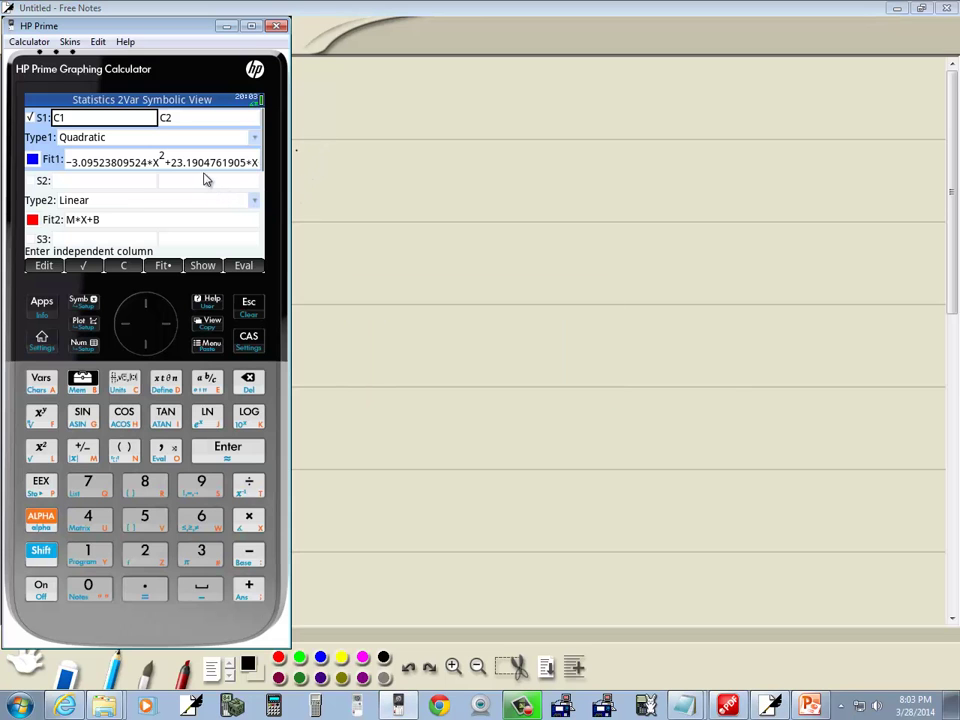
{"action": "key", "text": "alt+Tab"}
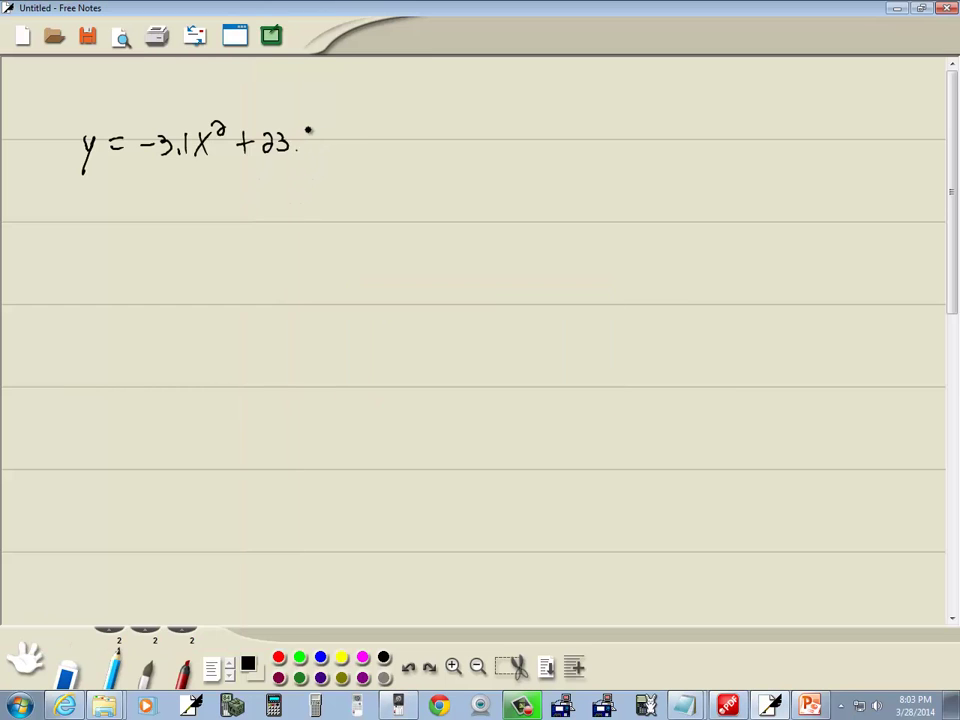
{"action": "mouse_move", "coordinate": [308, 130]}
{"action": "left_mouse_down"}
{"action": "mouse_move", "coordinate": [310, 148]}
{"action": "mouse_move", "coordinate": [346, 152]}
{"action": "left_mouse_up"}
{"action": "left_click_drag", "start_coordinate": [346, 124], "coordinate": [335, 150]}
{"action": "key", "text": "alt+Tab"}
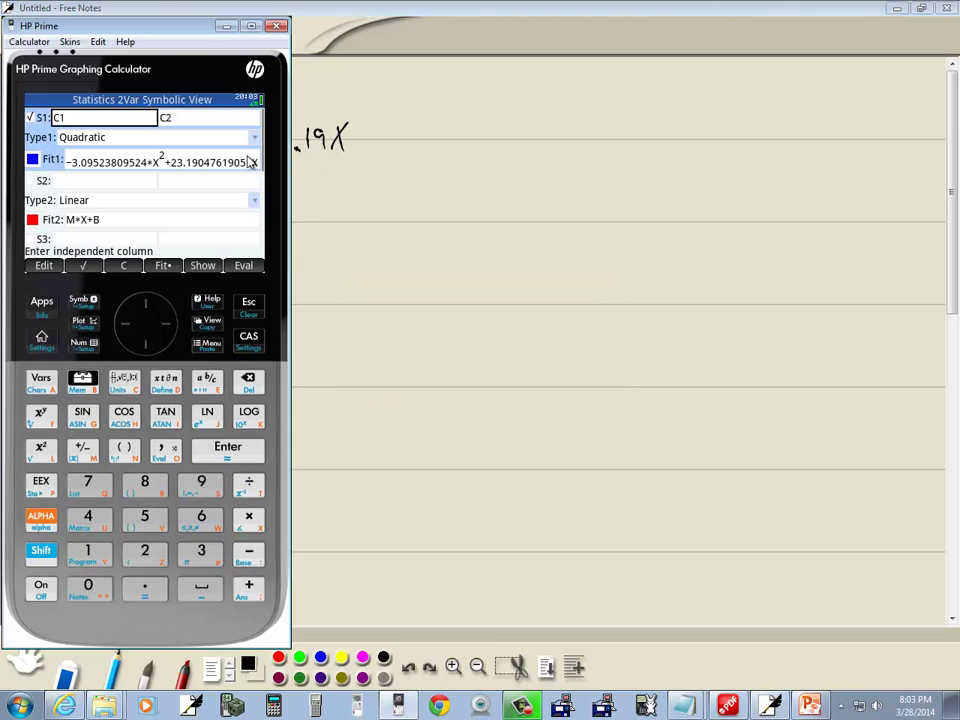
- Display the full Fit1 equation to reveal its constant term
{"action": "left_click", "coordinate": [203, 162]}
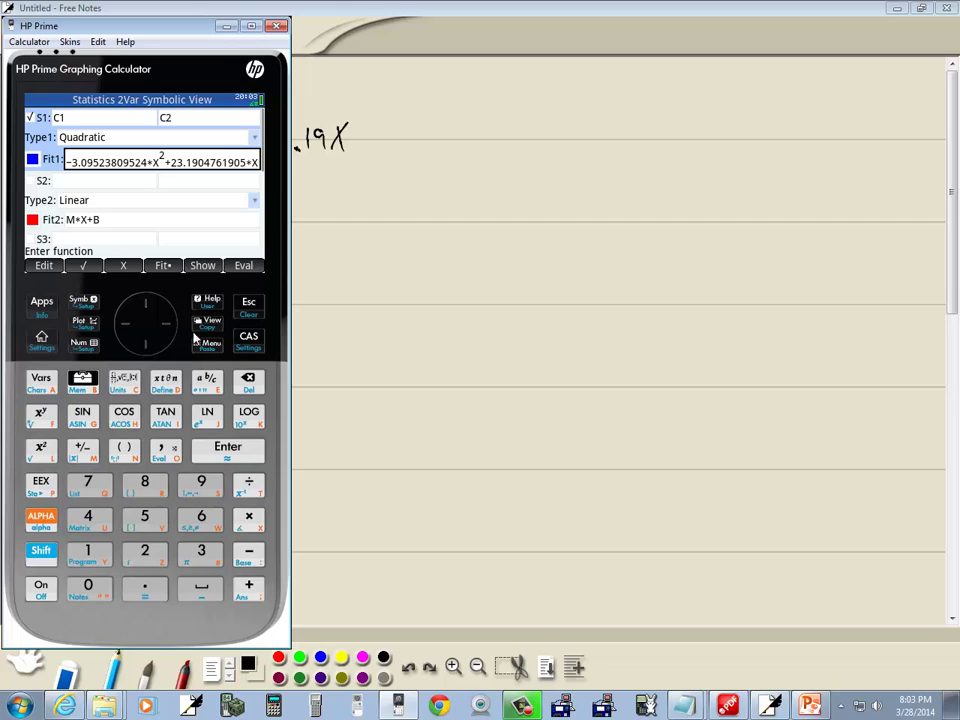
{"action": "left_click", "coordinate": [172, 334]}
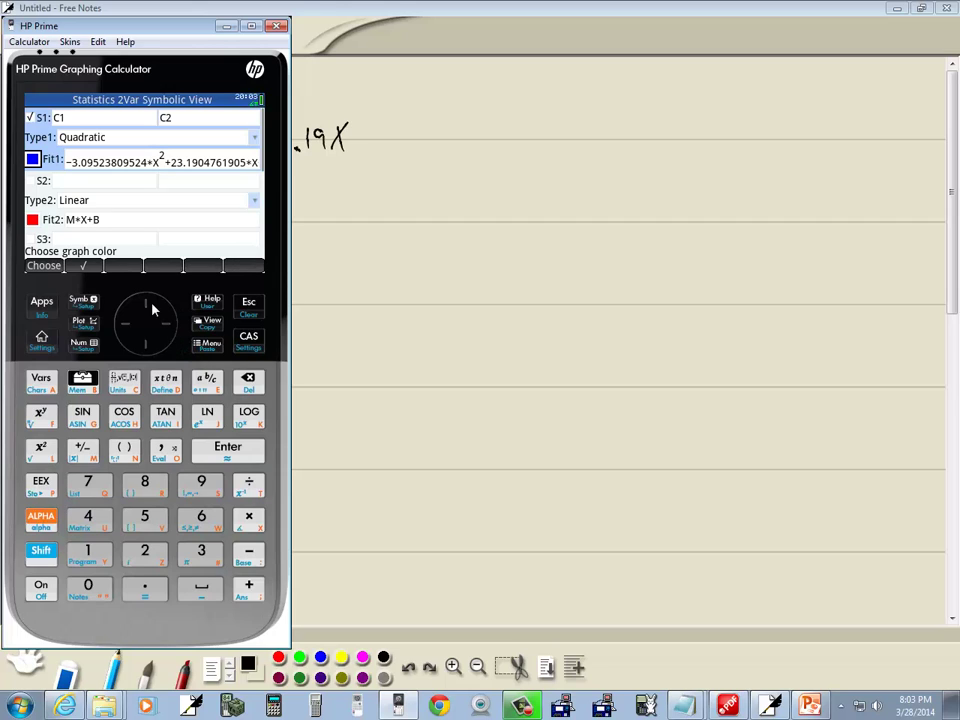
{"action": "left_click", "coordinate": [167, 334]}
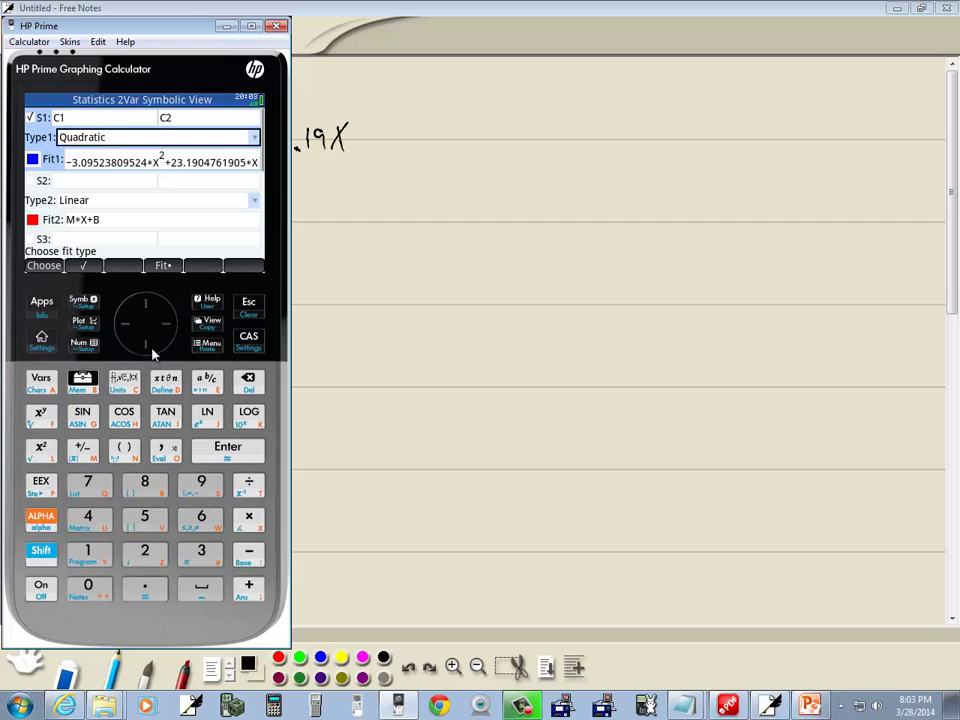
{"action": "left_click", "coordinate": [152, 353]}
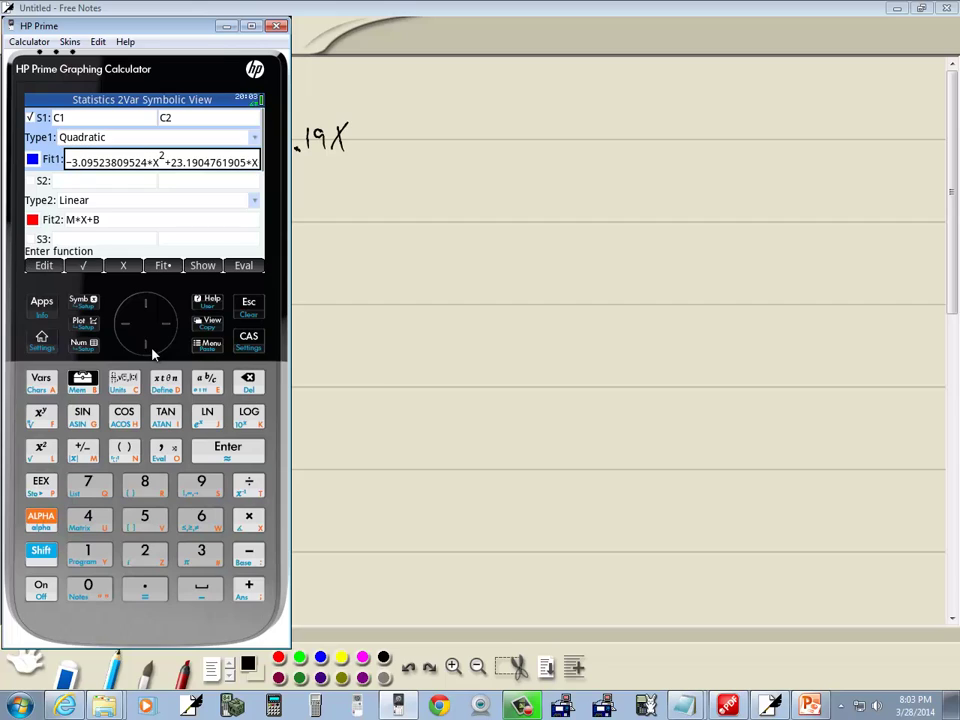
{"action": "left_click", "coordinate": [204, 266]}
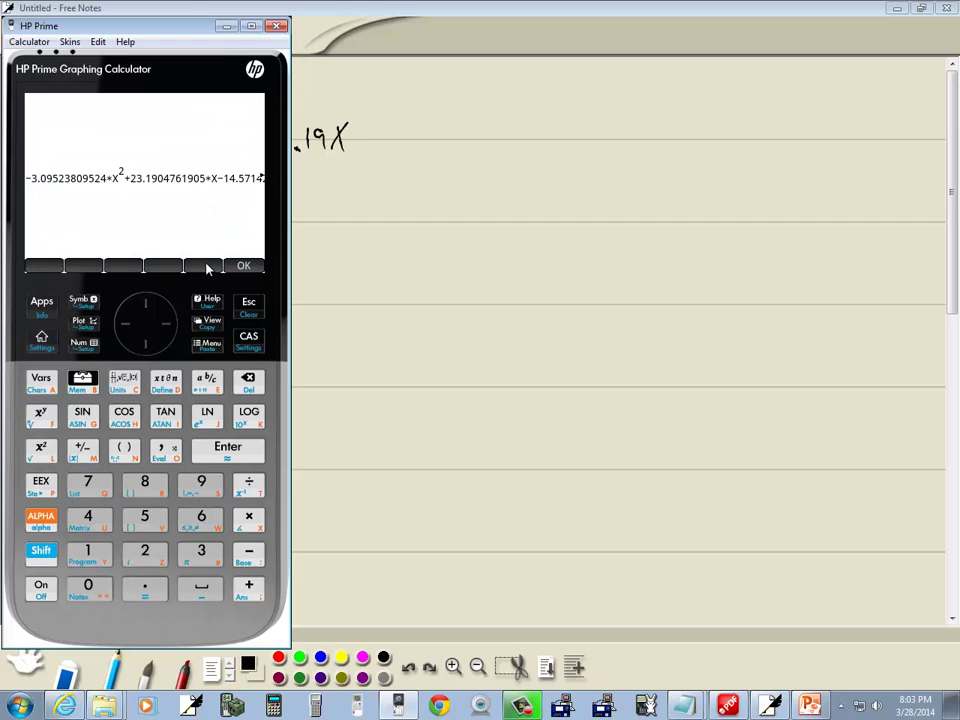
{"action": "left_click", "coordinate": [171, 335]}
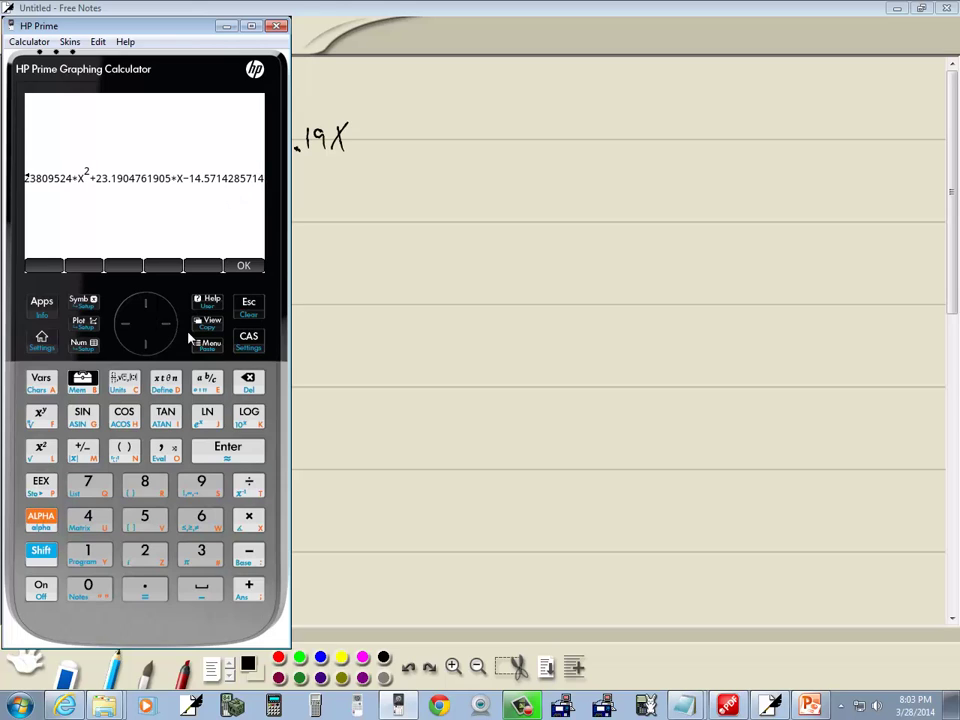
- Handwrite the constant −14.57 to complete y = −3.1x² + 23.19x − 14.57
{"action": "left_click", "coordinate": [480, 221]}
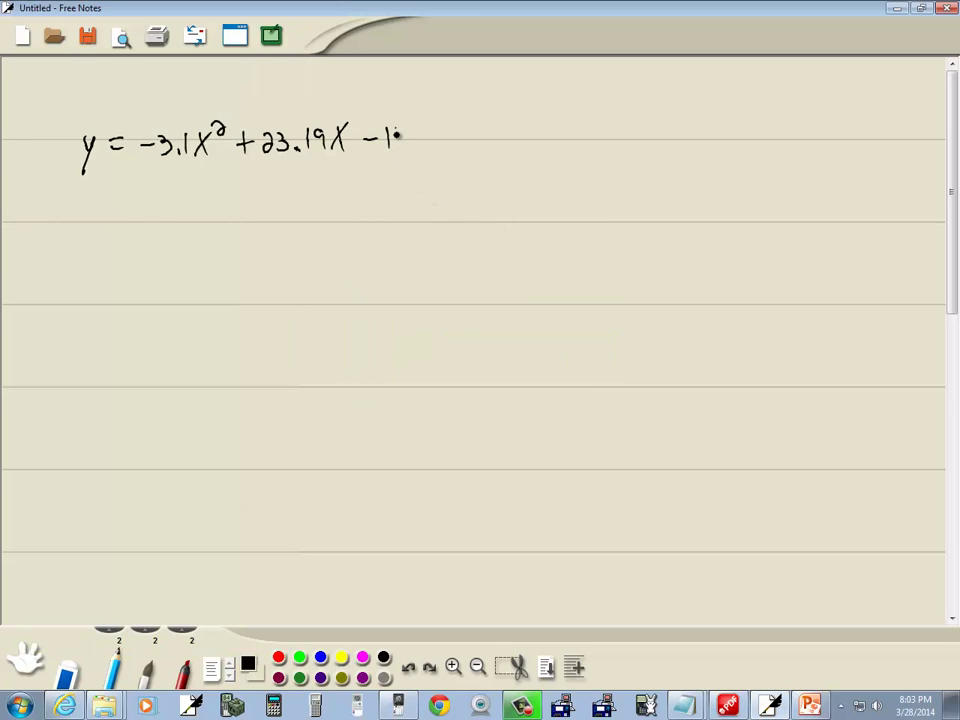
{"action": "left_click_drag", "start_coordinate": [402, 129], "coordinate": [408, 147]}
{"action": "key", "text": "alt+Tab"}
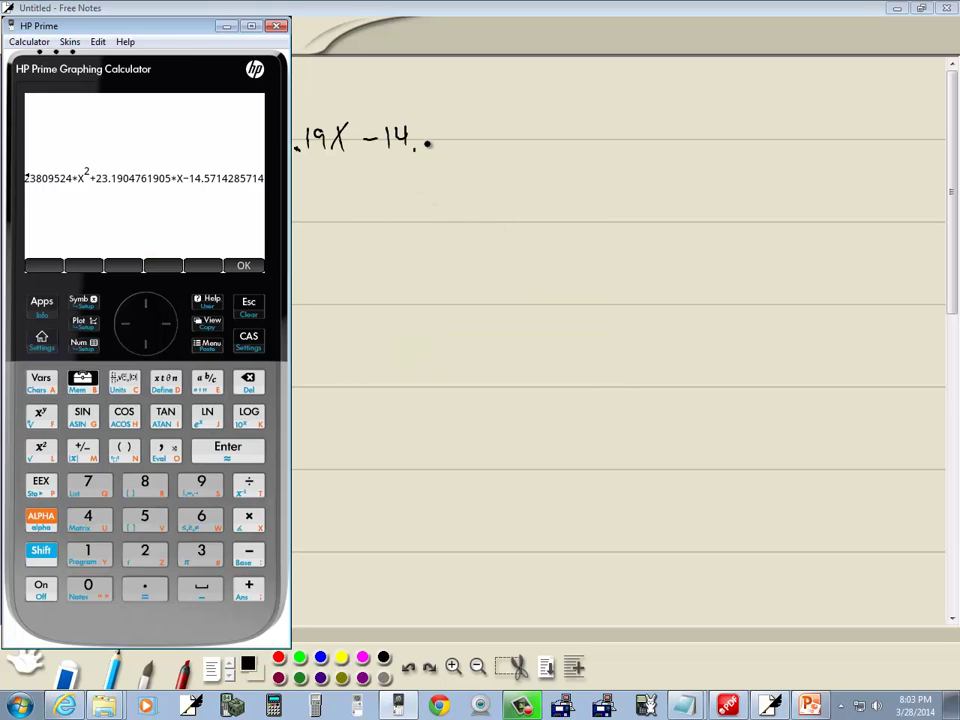
{"action": "key", "text": "alt+Tab"}
{"action": "mouse_move", "coordinate": [435, 129]}
{"action": "left_mouse_down"}
{"action": "mouse_move", "coordinate": [425, 147]}
{"action": "mouse_move", "coordinate": [456, 149]}
{"action": "left_mouse_up"}
{"action": "key", "text": "alt+Tab"}
- Close the fit expression, go to Home, and delete the F1(Extremum) and Extremum entries
{"action": "left_click", "coordinate": [245, 265]}
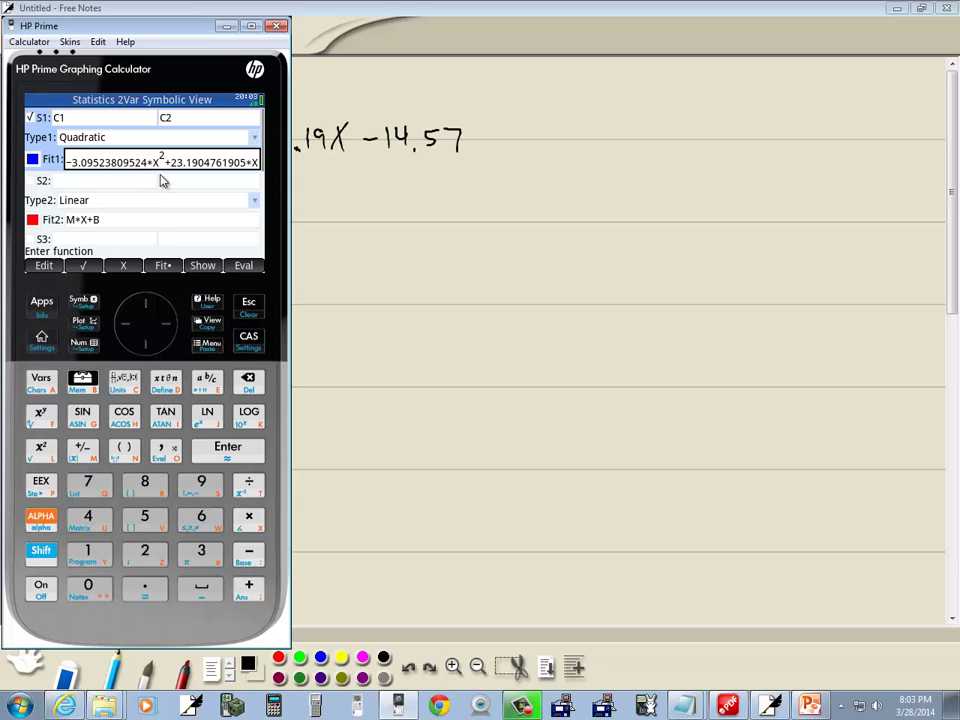
{"action": "left_click", "coordinate": [42, 339]}
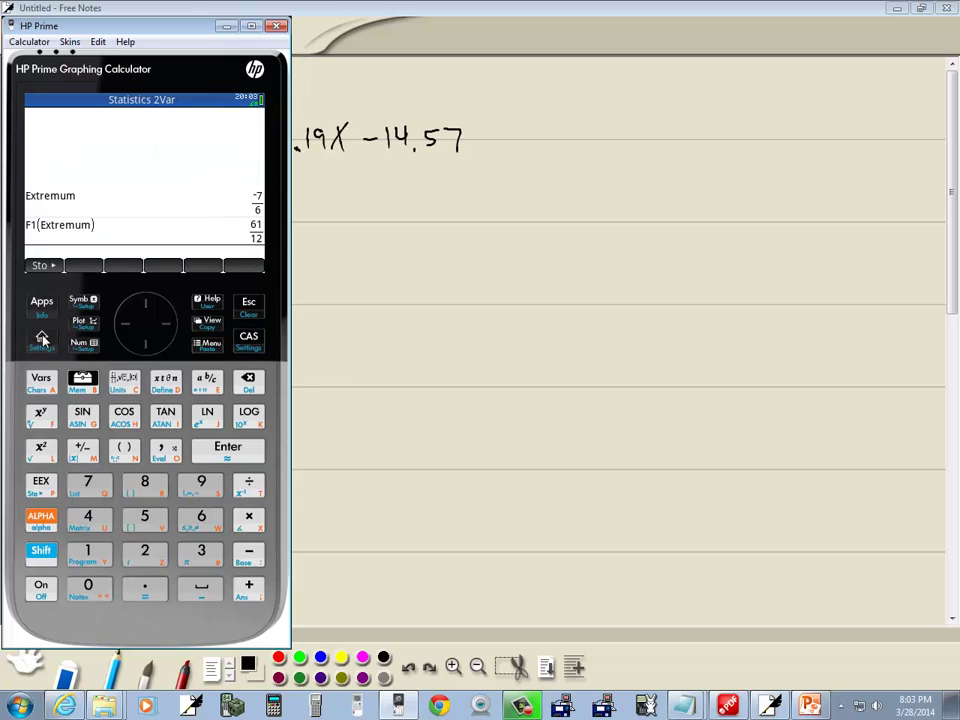
{"action": "left_click", "coordinate": [148, 306]}
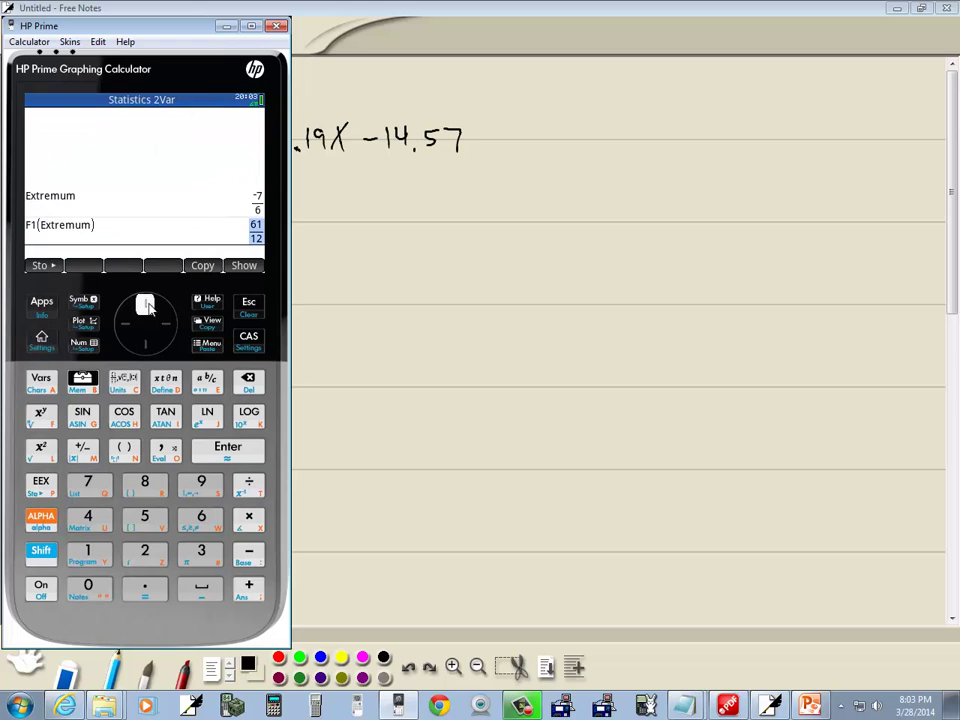
{"action": "left_click", "coordinate": [248, 384]}
{"action": "left_click", "coordinate": [248, 384]}
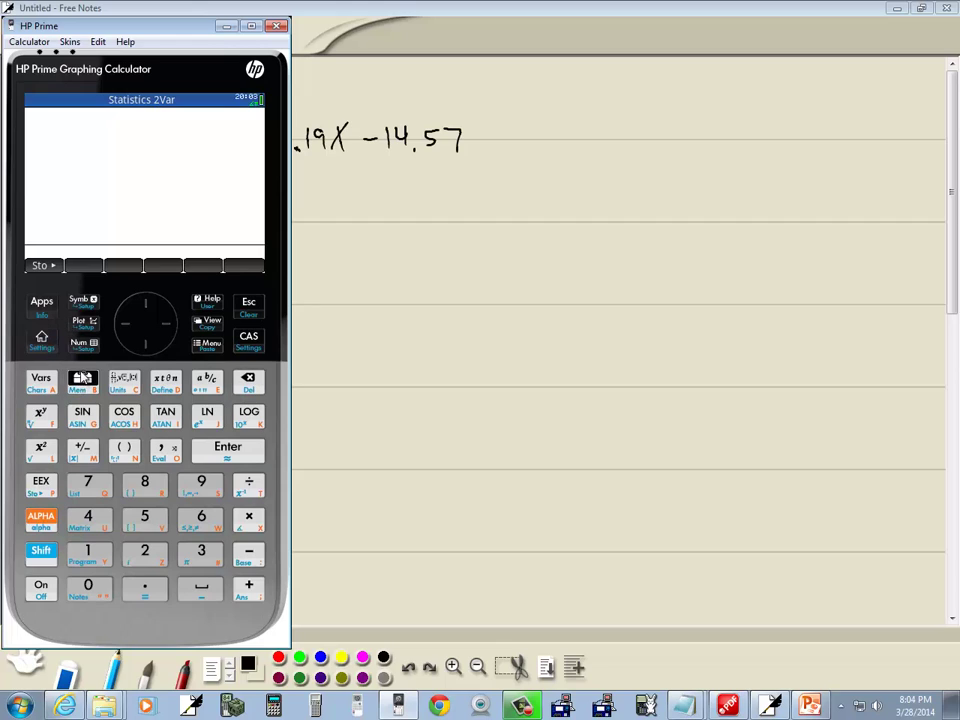
- Recall S1 from the Statistics 2Var symbolic variables and show coefficients as −65/21, 487/21, −102/7
{"action": "left_click", "coordinate": [41, 381]}
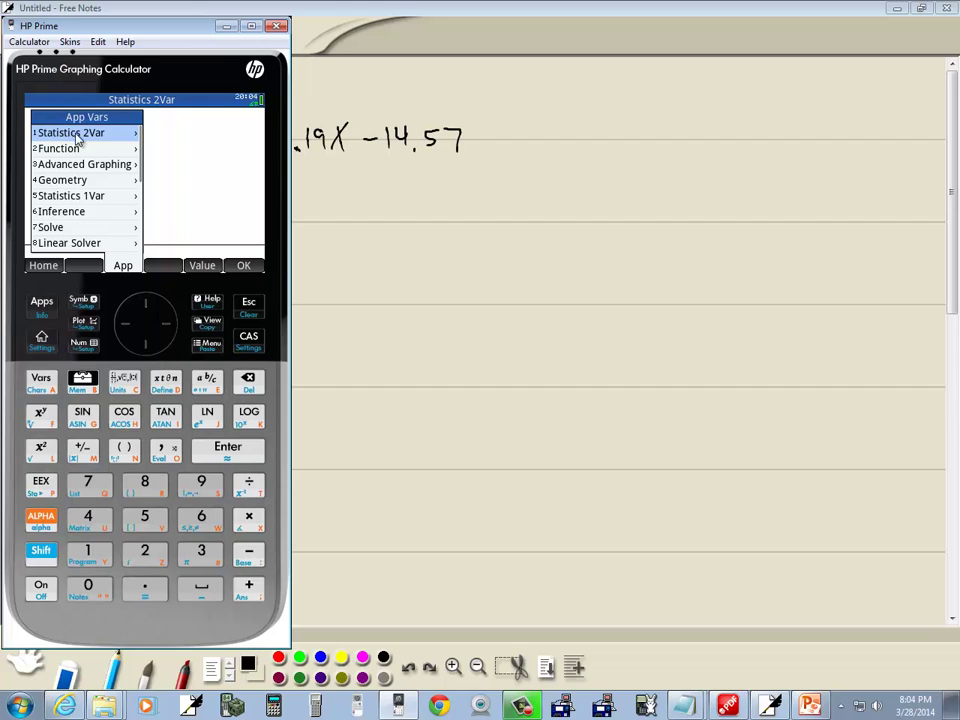
{"action": "left_click", "coordinate": [93, 552]}
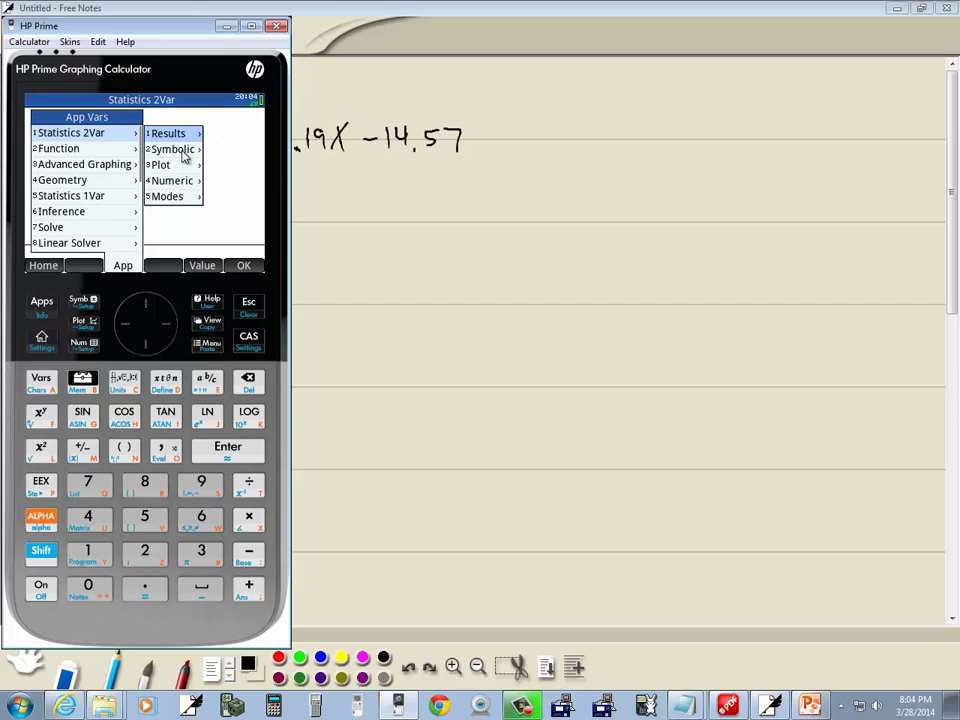
{"action": "left_click", "coordinate": [145, 345]}
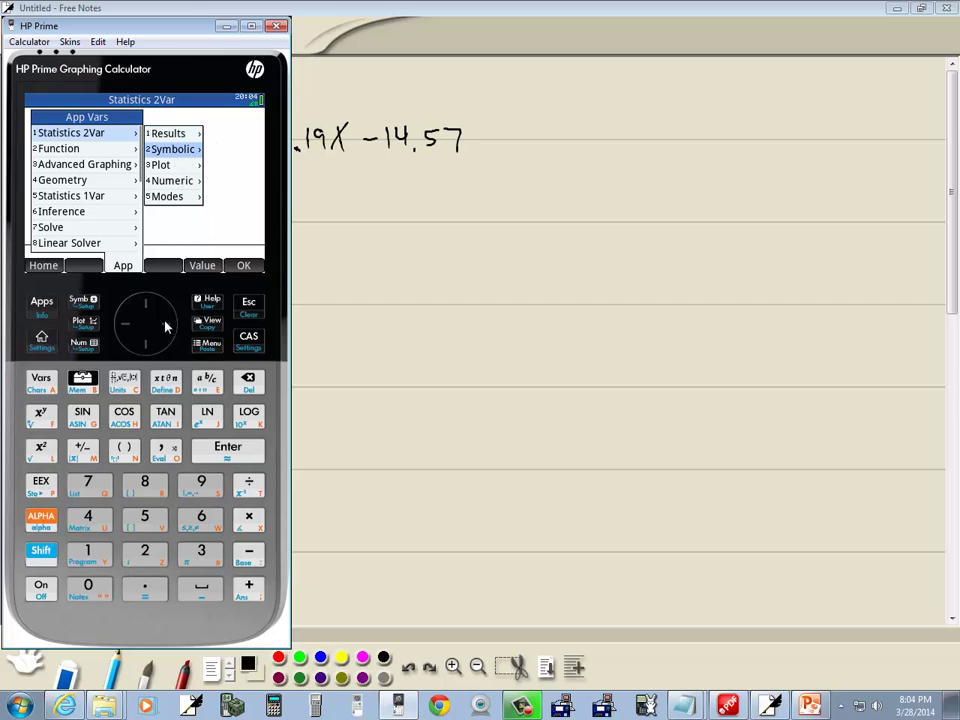
{"action": "left_click", "coordinate": [165, 320]}
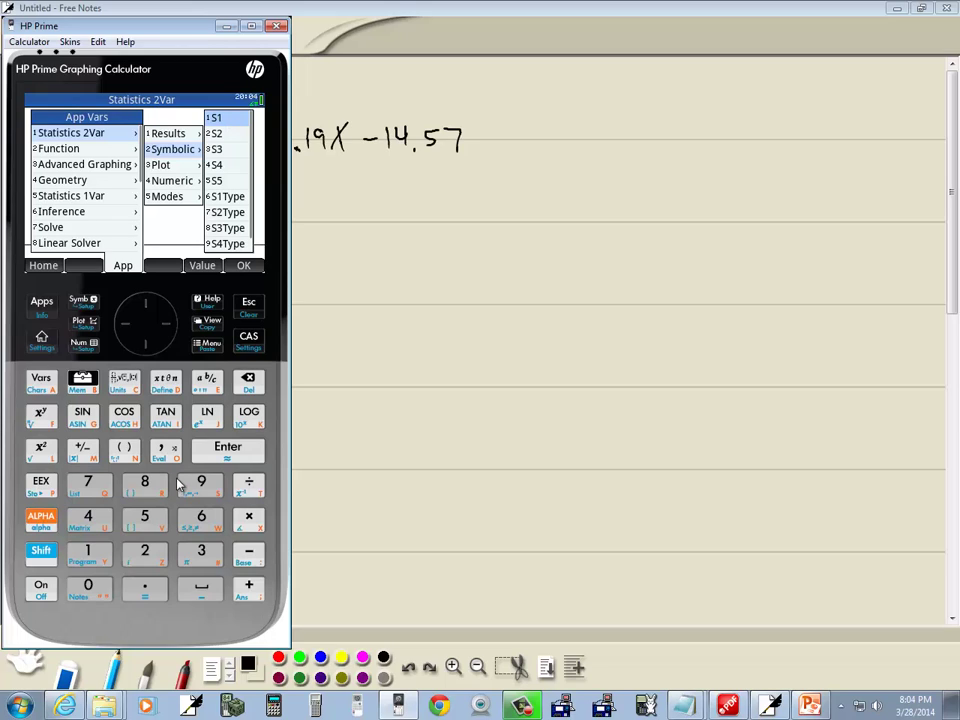
{"action": "left_click", "coordinate": [228, 449]}
{"action": "left_click", "coordinate": [238, 450]}
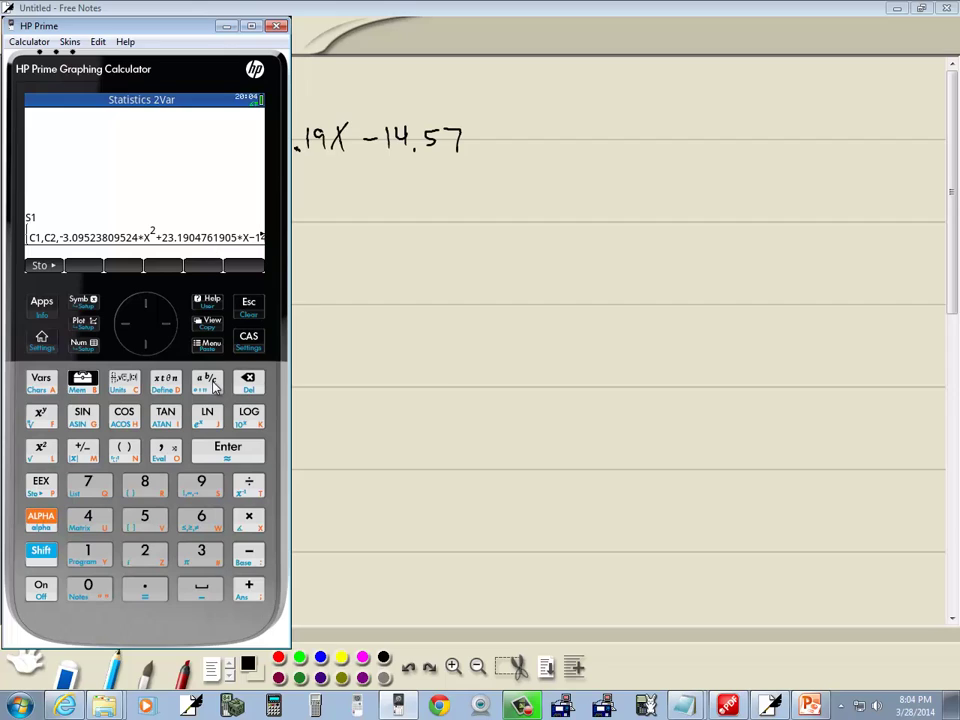
{"action": "left_click", "coordinate": [210, 383]}
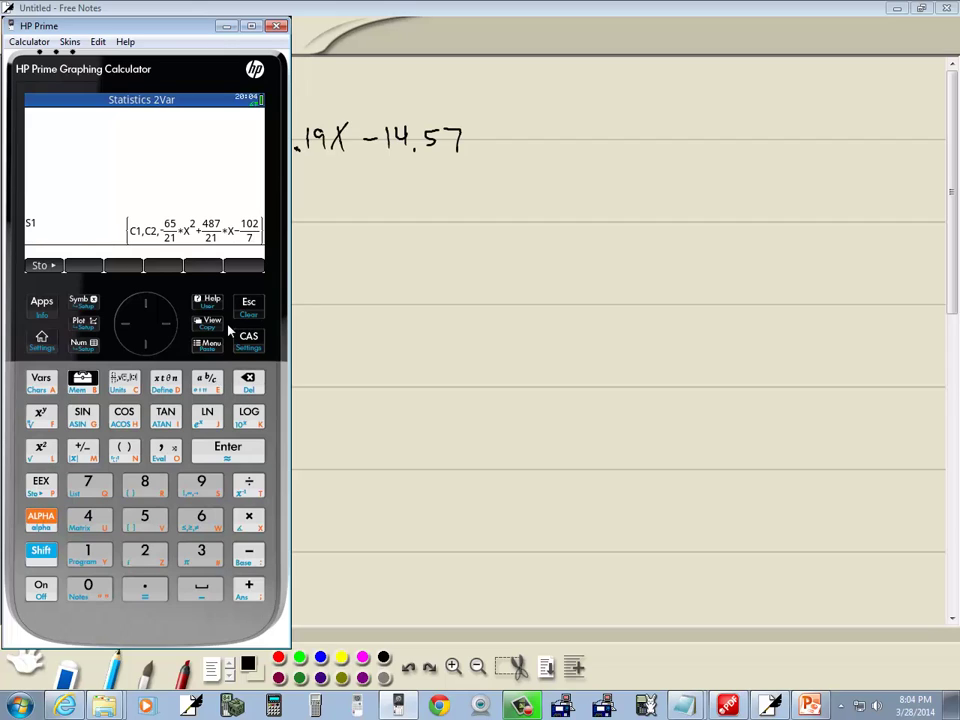
- Handwrite the first term, −65/21 x², on the second line, checking the fraction on the calculator
{"action": "key", "text": "alt+Tab"}
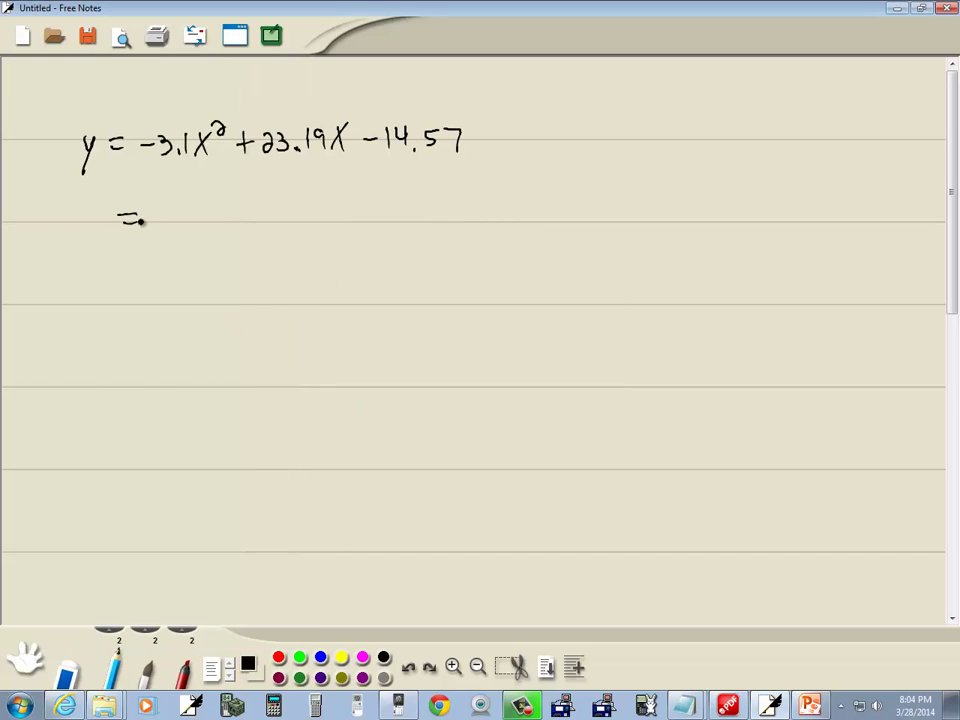
{"action": "key", "text": "alt+Tab"}
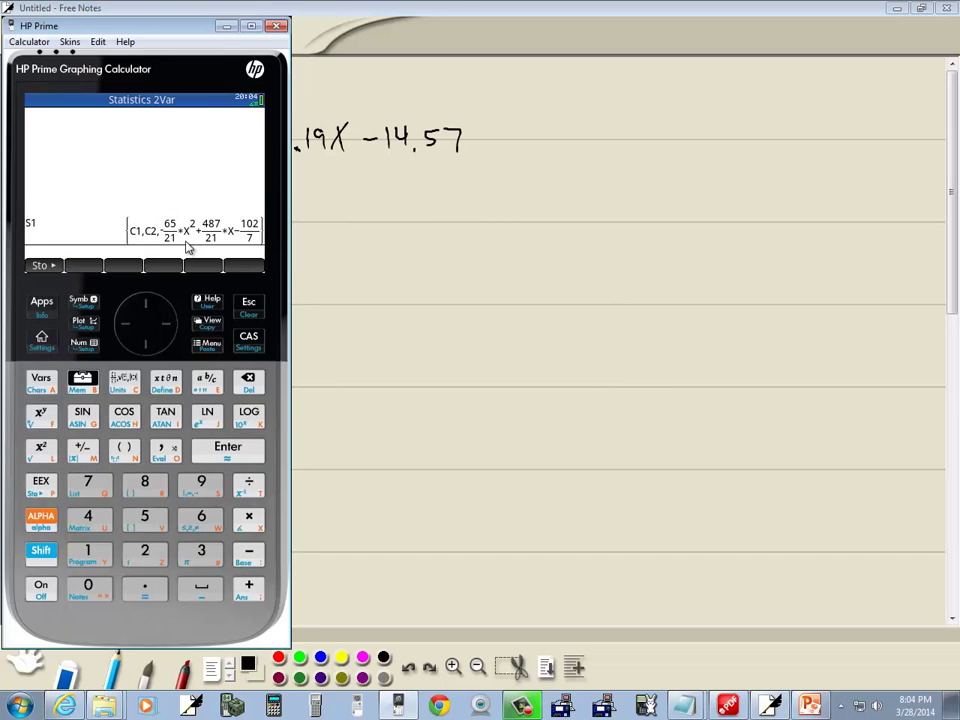
{"action": "key", "text": "alt+Tab"}
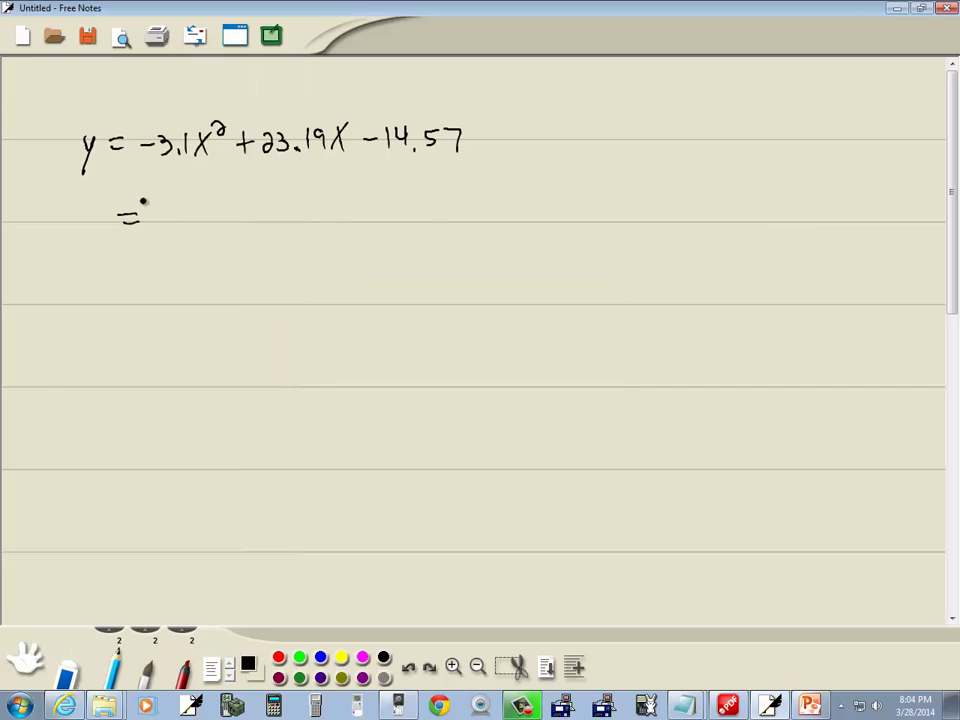
{"action": "left_click_drag", "start_coordinate": [155, 206], "coordinate": [162, 204]}
{"action": "mouse_move", "coordinate": [175, 197]}
{"action": "left_mouse_down"}
{"action": "mouse_move", "coordinate": [169, 206]}
{"action": "mouse_move", "coordinate": [195, 216]}
{"action": "left_mouse_up"}
{"action": "mouse_move", "coordinate": [171, 227]}
{"action": "left_mouse_down"}
{"action": "mouse_move", "coordinate": [181, 238]}
{"action": "mouse_move", "coordinate": [202, 225]}
{"action": "left_mouse_up"}
{"action": "key", "text": "alt+Tab"}
{"action": "key", "text": "alt+Tab"}
{"action": "mouse_move", "coordinate": [201, 209]}
{"action": "left_mouse_down"}
{"action": "mouse_move", "coordinate": [212, 222]}
{"action": "mouse_move", "coordinate": [255, 198]}
{"action": "left_mouse_up"}
- Add + 487/21 x − 102/7 and the leading 'y' to finish the fraction-form equation
{"action": "key", "text": "alt+Tab"}
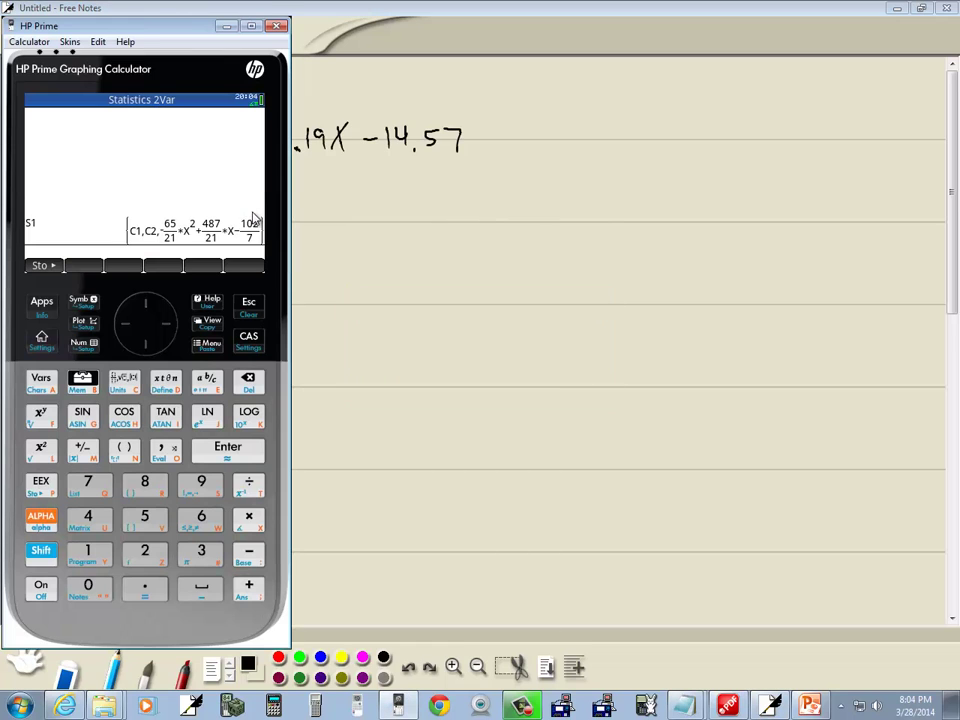
{"action": "key", "text": "alt+Tab"}
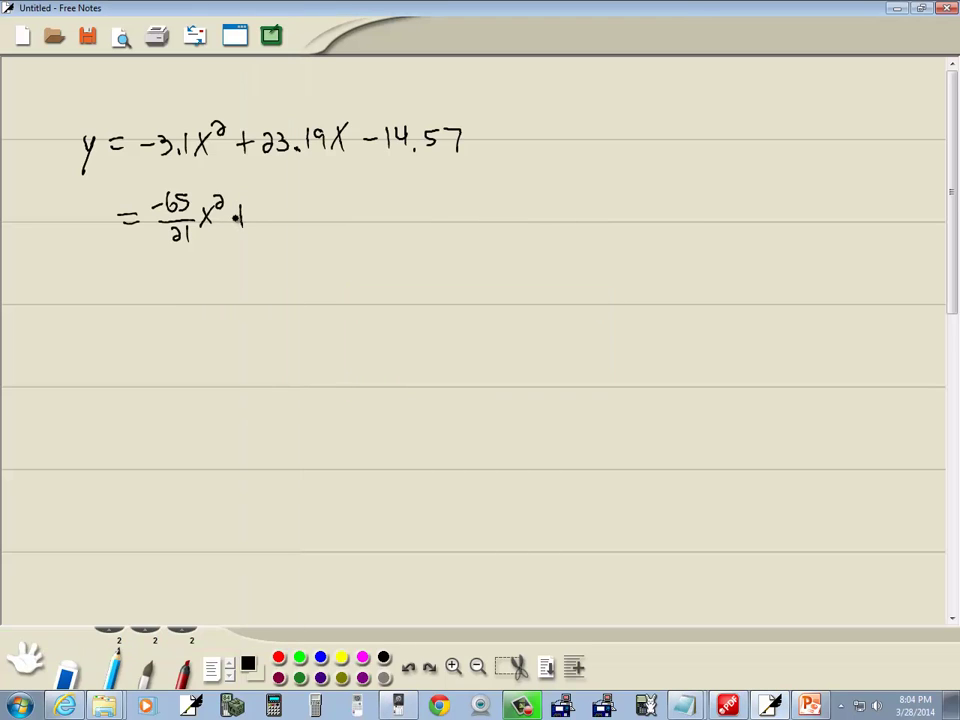
{"action": "mouse_move", "coordinate": [266, 200]}
{"action": "left_mouse_down"}
{"action": "mouse_move", "coordinate": [302, 192]}
{"action": "mouse_move", "coordinate": [289, 204]}
{"action": "mouse_move", "coordinate": [299, 217]}
{"action": "mouse_move", "coordinate": [285, 237]}
{"action": "mouse_move", "coordinate": [340, 228]}
{"action": "left_mouse_up"}
{"action": "key", "text": "alt+Tab"}
{"action": "key", "text": "alt+Tab"}
{"action": "mouse_move", "coordinate": [340, 204]}
{"action": "left_mouse_down"}
{"action": "mouse_move", "coordinate": [322, 228]}
{"action": "mouse_move", "coordinate": [388, 207]}
{"action": "left_mouse_up"}
{"action": "key", "text": "alt+Tab"}
{"action": "key", "text": "alt+Tab"}
{"action": "mouse_move", "coordinate": [398, 192]}
{"action": "left_mouse_down"}
{"action": "mouse_move", "coordinate": [418, 206]}
{"action": "mouse_move", "coordinate": [406, 235]}
{"action": "left_mouse_up"}
{"action": "key", "text": "alt+Tab"}
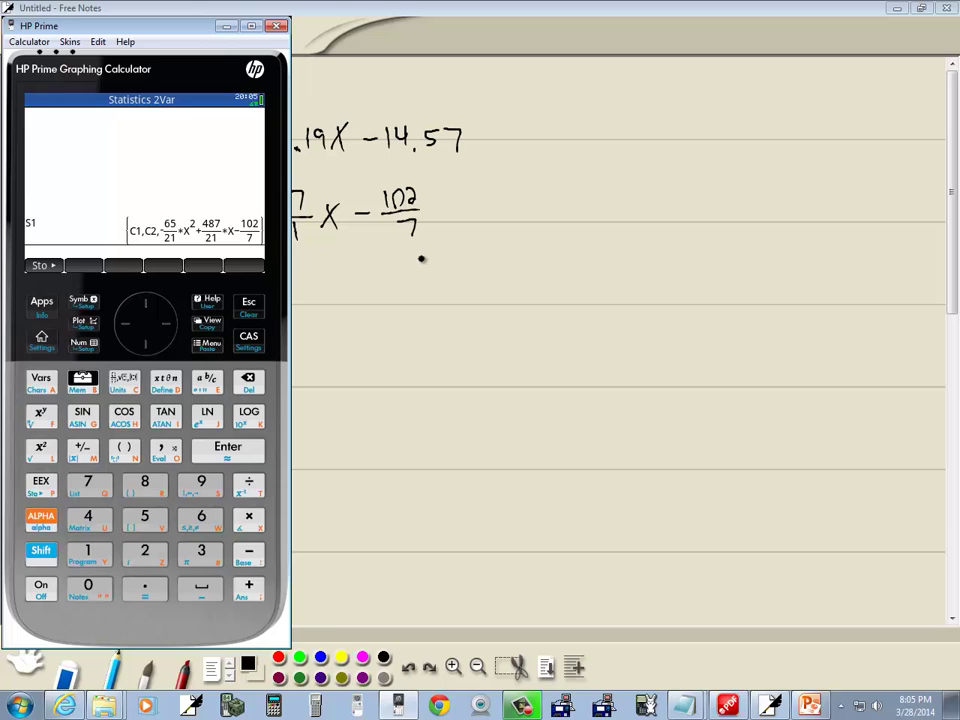
{"action": "key", "text": "alt+Tab"}
{"action": "left_click_drag", "start_coordinate": [89, 250], "coordinate": [97, 205]}
{"action": "left_click_drag", "start_coordinate": [85, 206], "coordinate": [95, 216]}
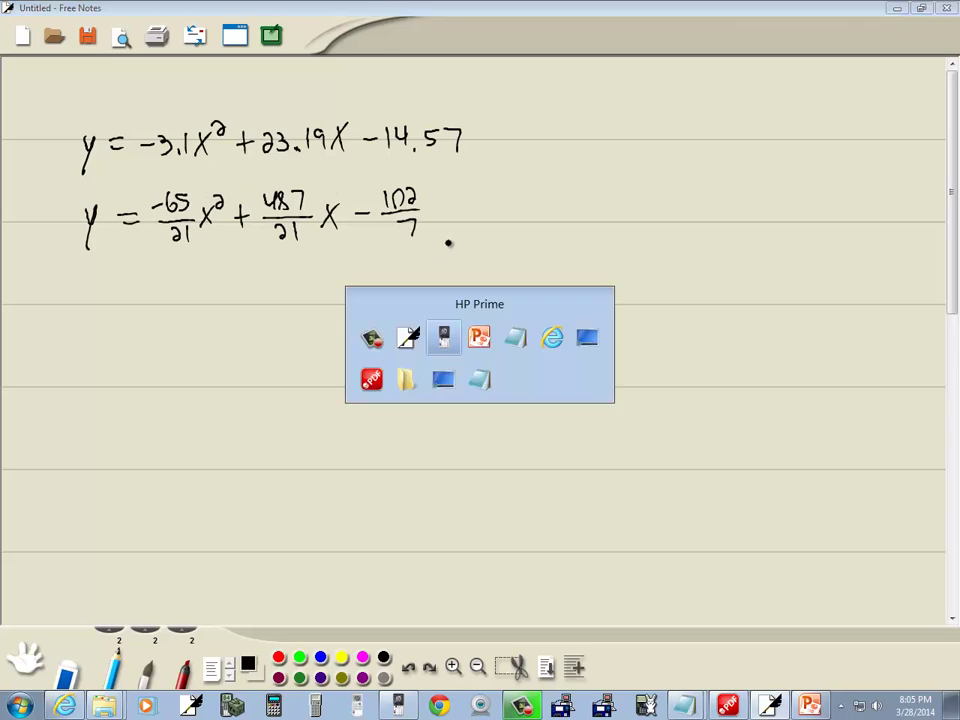
{"action": "key", "text": "Return"}
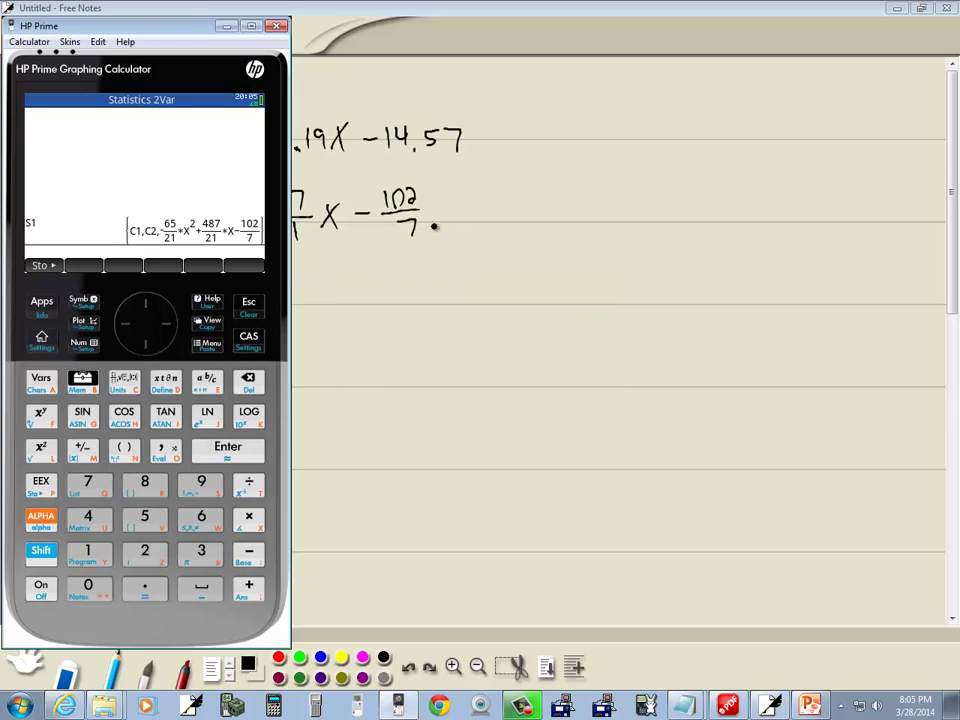
- Bring up the TI-SmartView TI-84 Plus emulator from the taskbar
{"action": "left_click", "coordinate": [233, 707]}
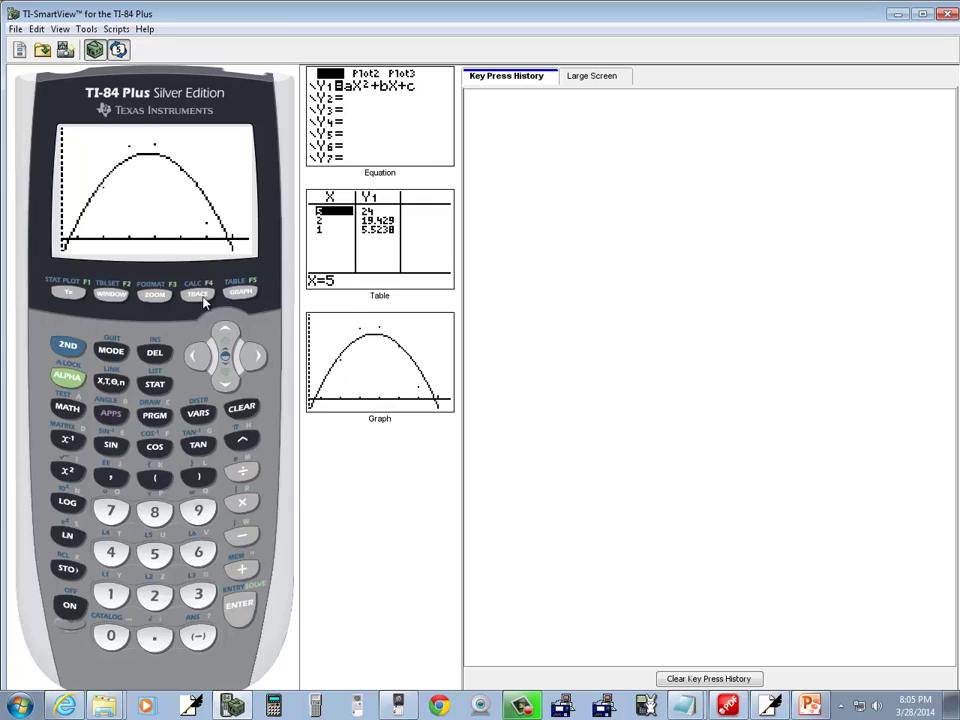
- Open the STAT list editor and clear the old values from lists L1 and L2
{"action": "left_click", "coordinate": [155, 385]}
{"action": "left_click", "coordinate": [239, 604]}
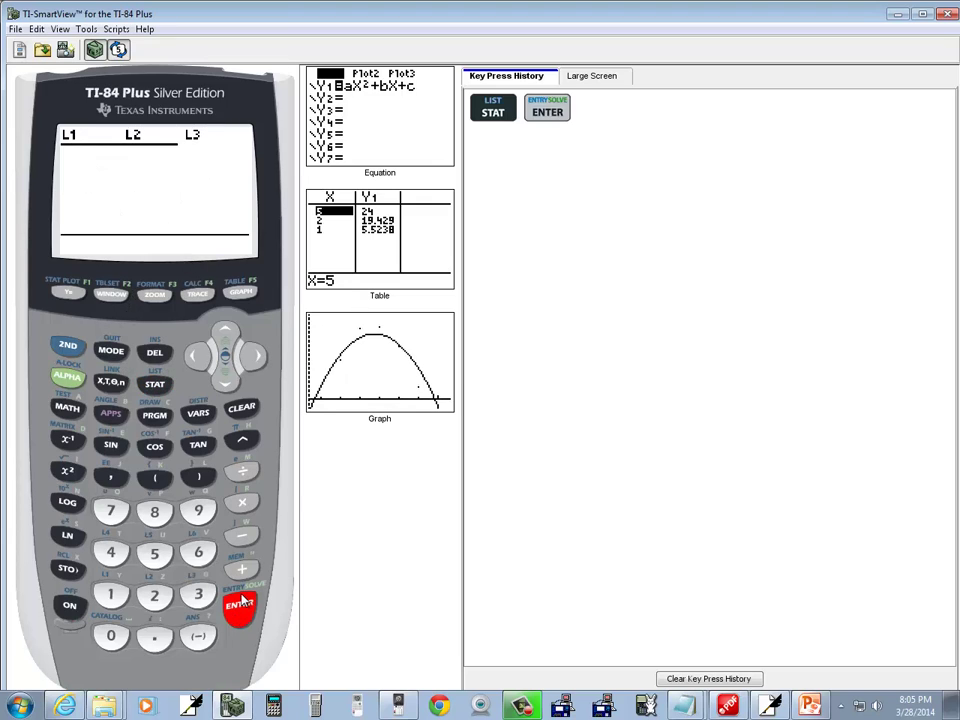
{"action": "left_click", "coordinate": [225, 332]}
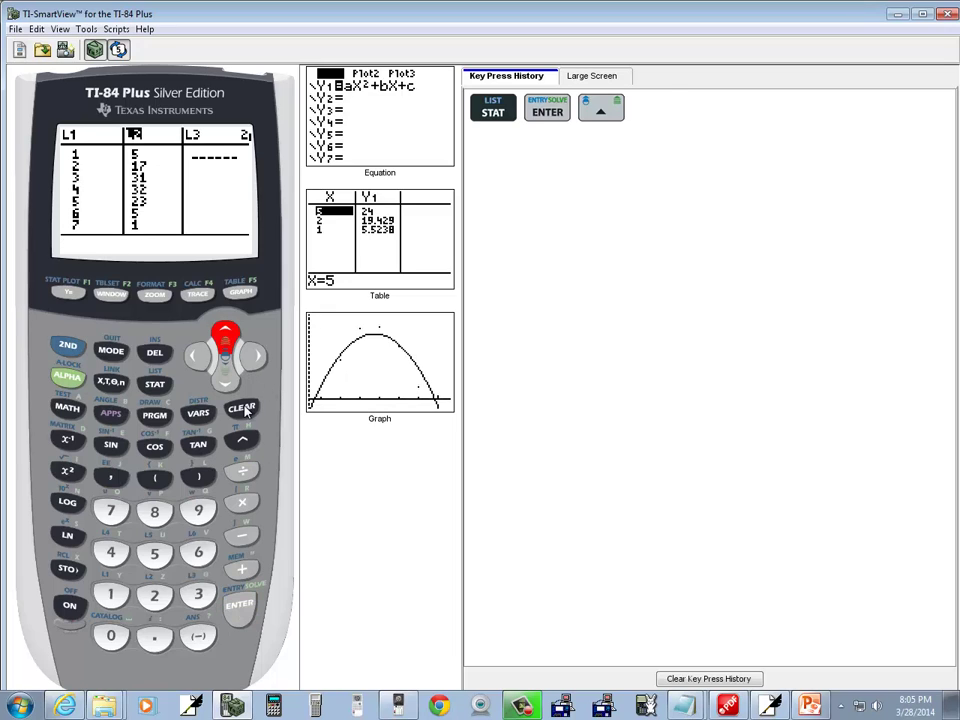
{"action": "left_click", "coordinate": [241, 407]}
{"action": "left_click", "coordinate": [239, 604]}
{"action": "left_click", "coordinate": [198, 358]}
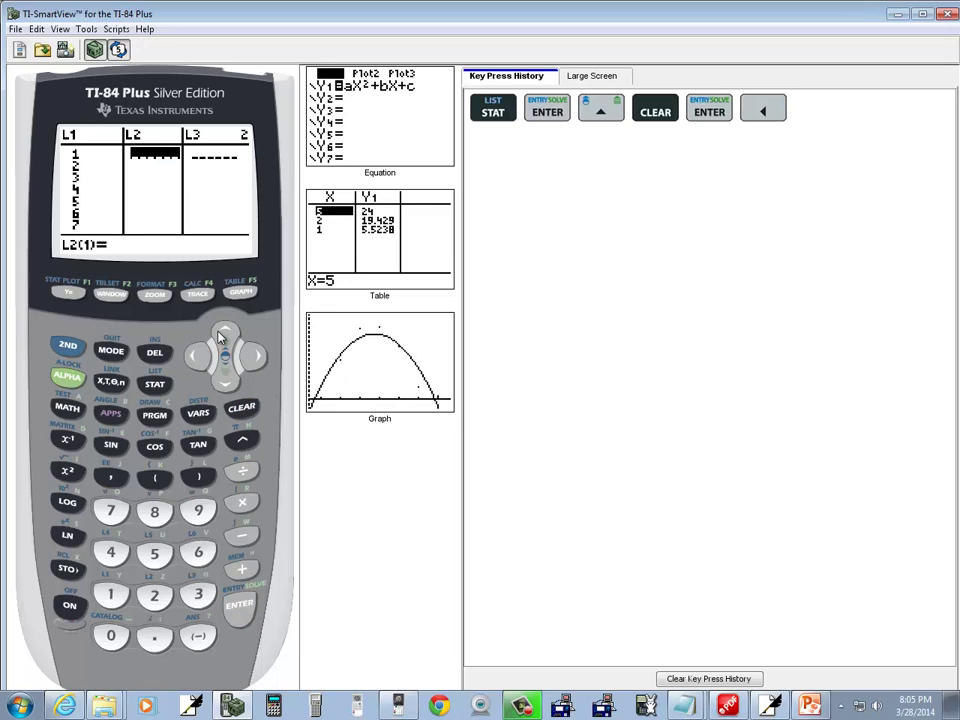
{"action": "left_click", "coordinate": [225, 332]}
{"action": "left_click", "coordinate": [241, 407]}
{"action": "left_click", "coordinate": [239, 604]}
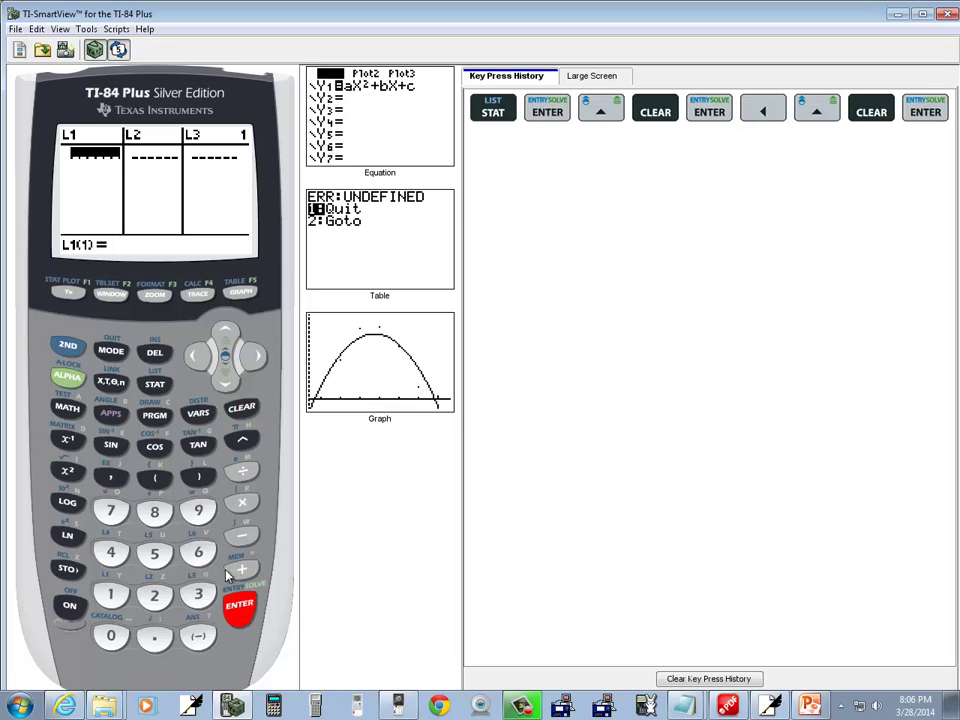
- Enter the x-values 1, 2, 3, 4, 5, 6, 7 into list L1
{"action": "type", "text": "1"}
{"action": "left_click", "coordinate": [239, 604]}
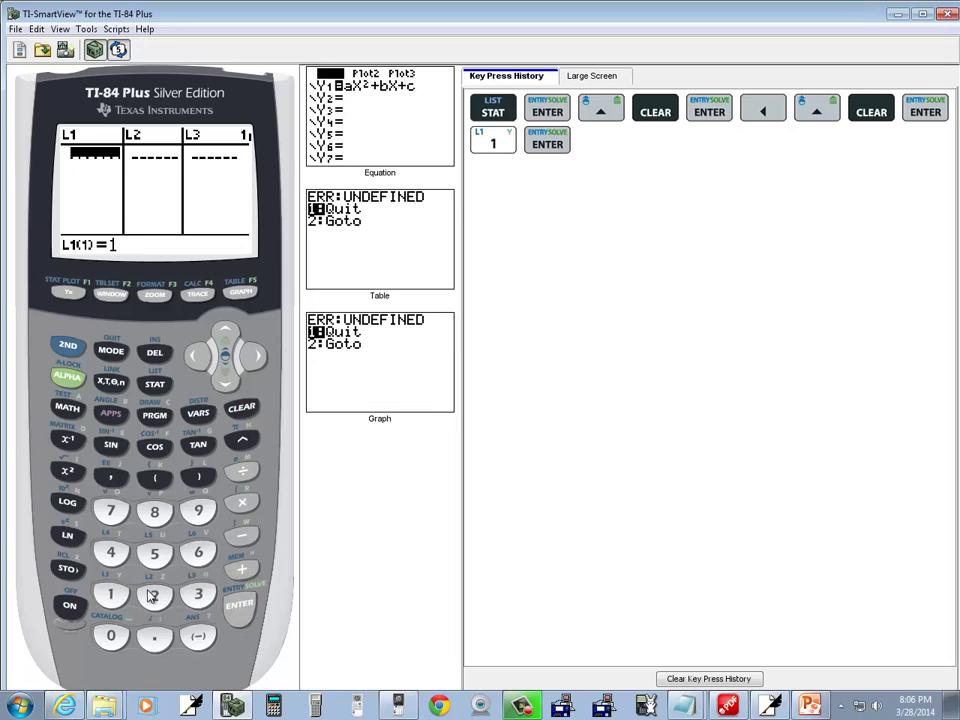
{"action": "left_click", "coordinate": [154, 595]}
{"action": "left_click", "coordinate": [239, 604]}
{"action": "left_click", "coordinate": [198, 598]}
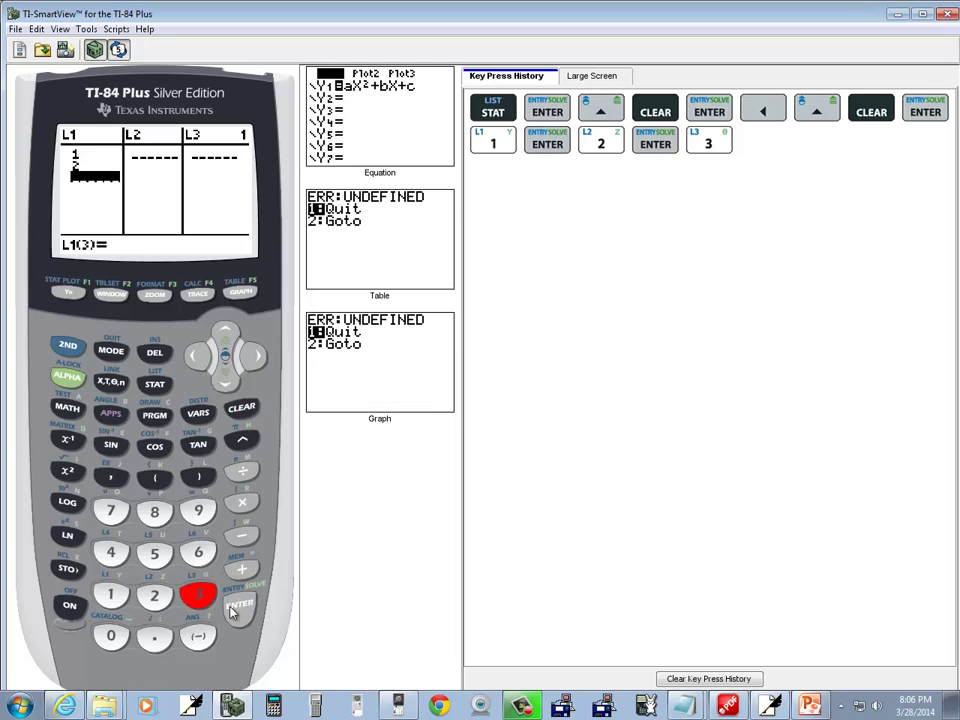
{"action": "left_click", "coordinate": [239, 604]}
{"action": "left_click", "coordinate": [111, 553]}
{"action": "left_click", "coordinate": [239, 606]}
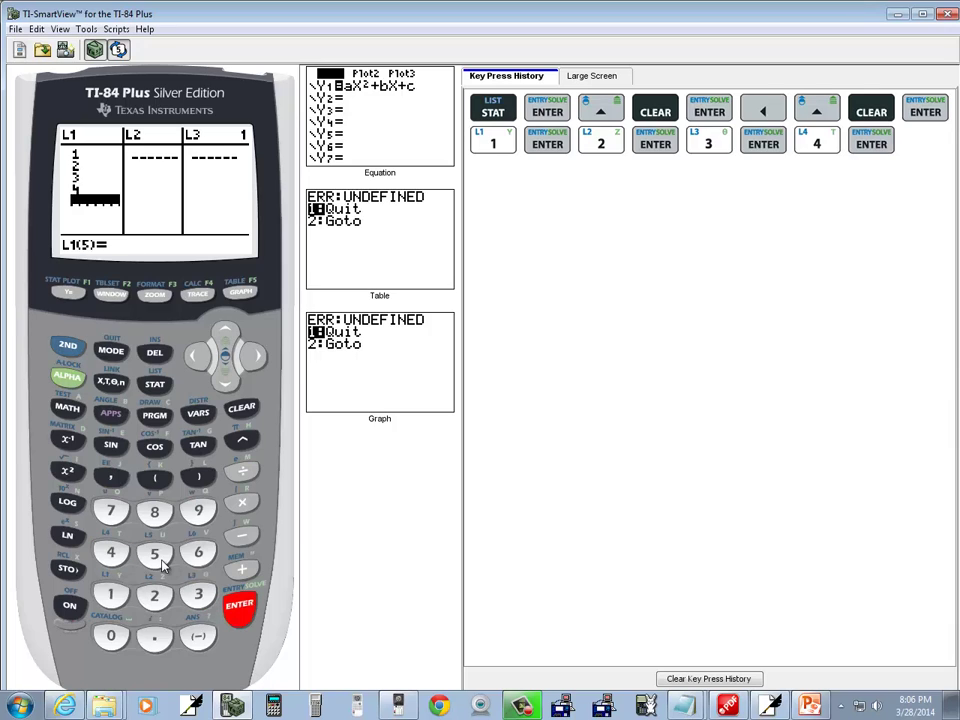
{"action": "type", "text": "5"}
{"action": "left_click", "coordinate": [239, 606]}
{"action": "type", "text": "6"}
{"action": "left_click", "coordinate": [240, 608]}
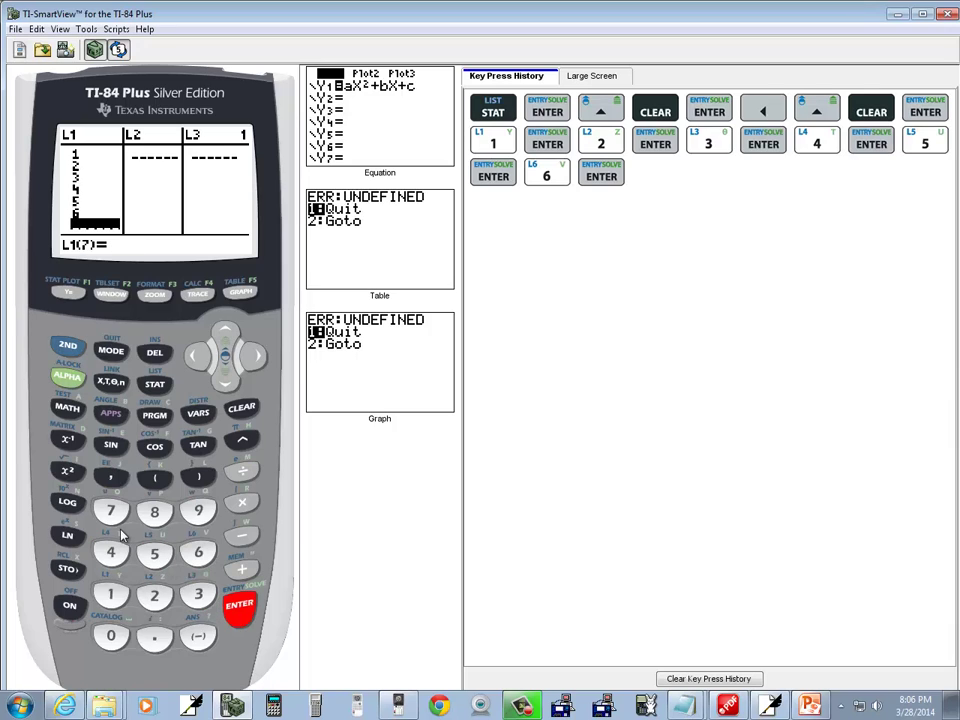
{"action": "type", "text": "7"}
{"action": "left_click", "coordinate": [240, 606]}
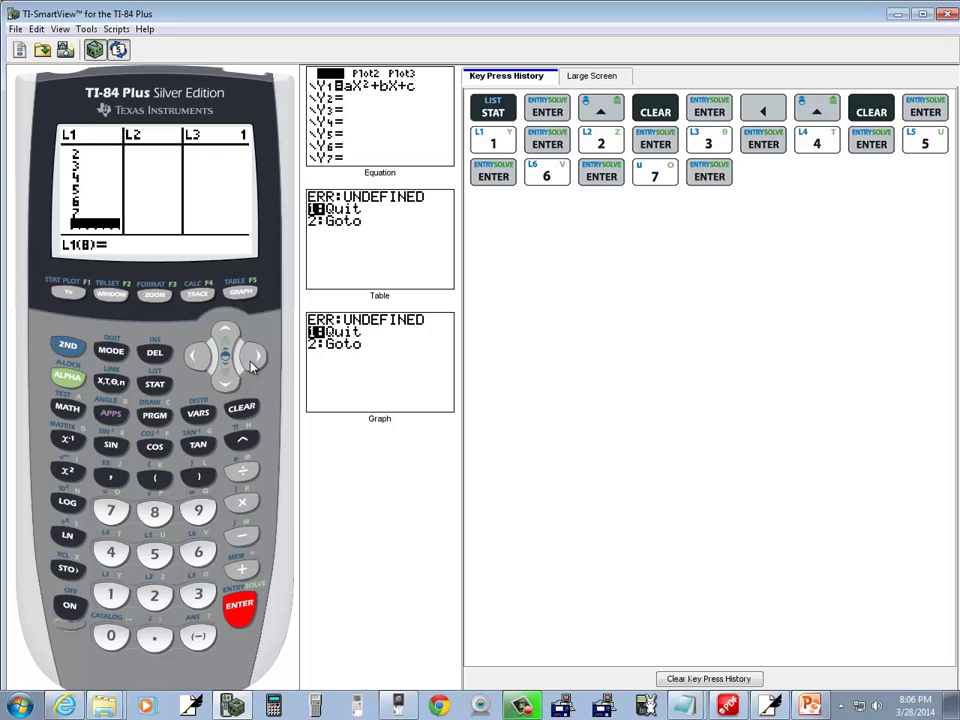
- Enter the y-values 5, 17, 31, 32, 23, 5, 1 into list L2, checking against the slide's table
{"action": "left_click", "coordinate": [253, 356]}
{"action": "key", "text": "alt+Tab"}
{"action": "key", "text": "alt+Tab"}
{"action": "key", "text": "alt+Tab"}
{"action": "key", "text": "alt+Tab"}
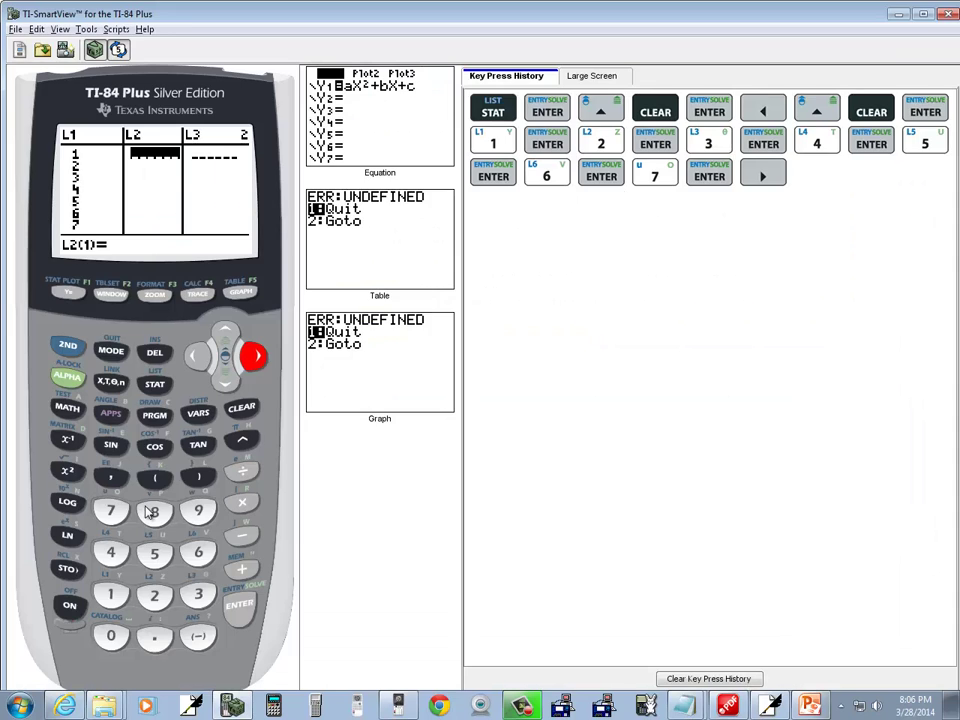
{"action": "left_click", "coordinate": [154, 553]}
{"action": "left_click", "coordinate": [238, 606]}
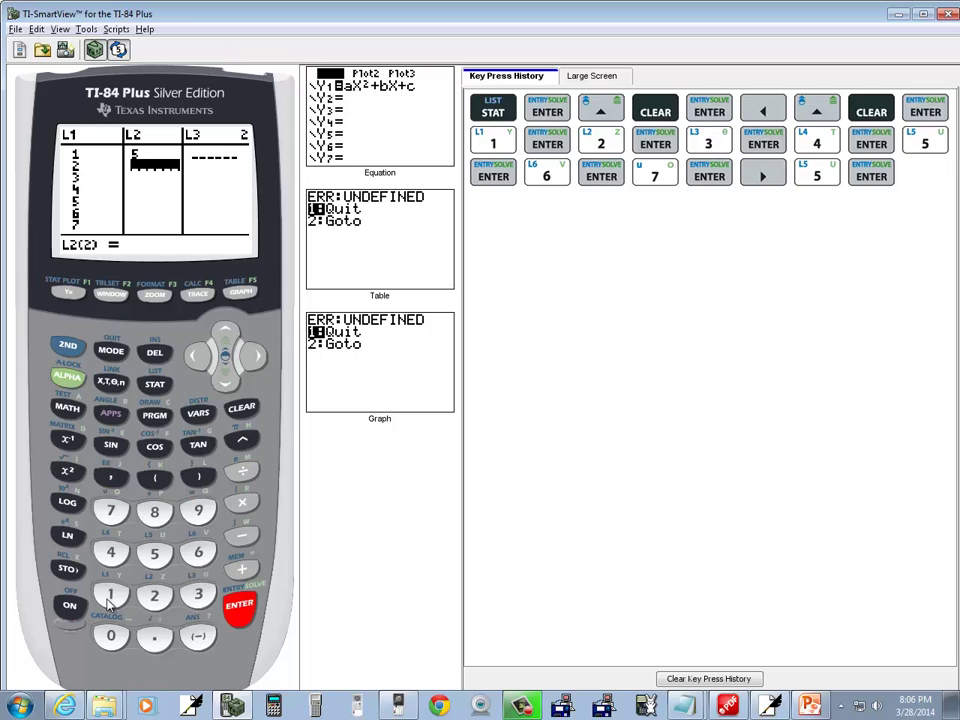
{"action": "type", "text": "17"}
{"action": "left_click", "coordinate": [230, 617]}
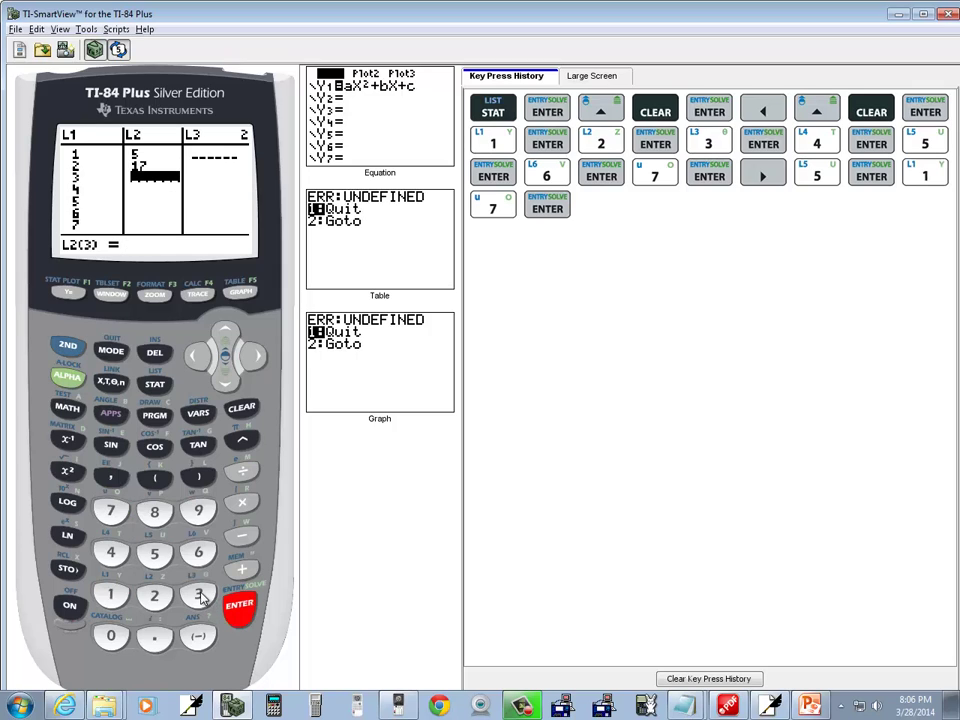
{"action": "type", "text": "31"}
{"action": "left_click", "coordinate": [242, 610]}
{"action": "key", "text": "alt+Tab"}
{"action": "key", "text": "alt+Tab"}
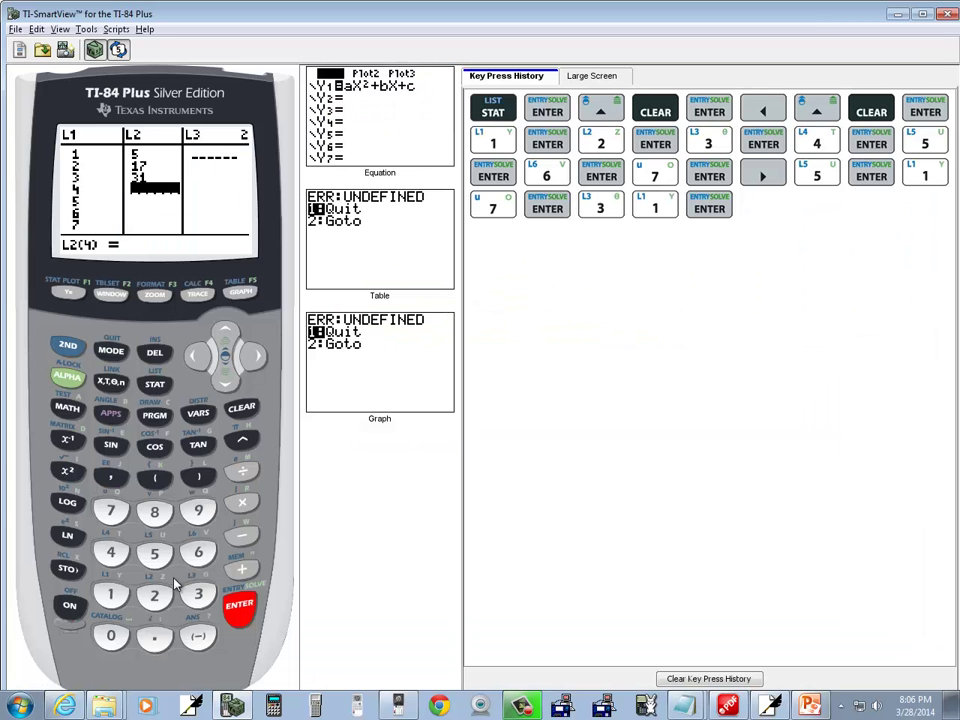
{"action": "left_click", "coordinate": [198, 595]}
{"action": "left_click", "coordinate": [154, 596]}
{"action": "left_click", "coordinate": [154, 596]}
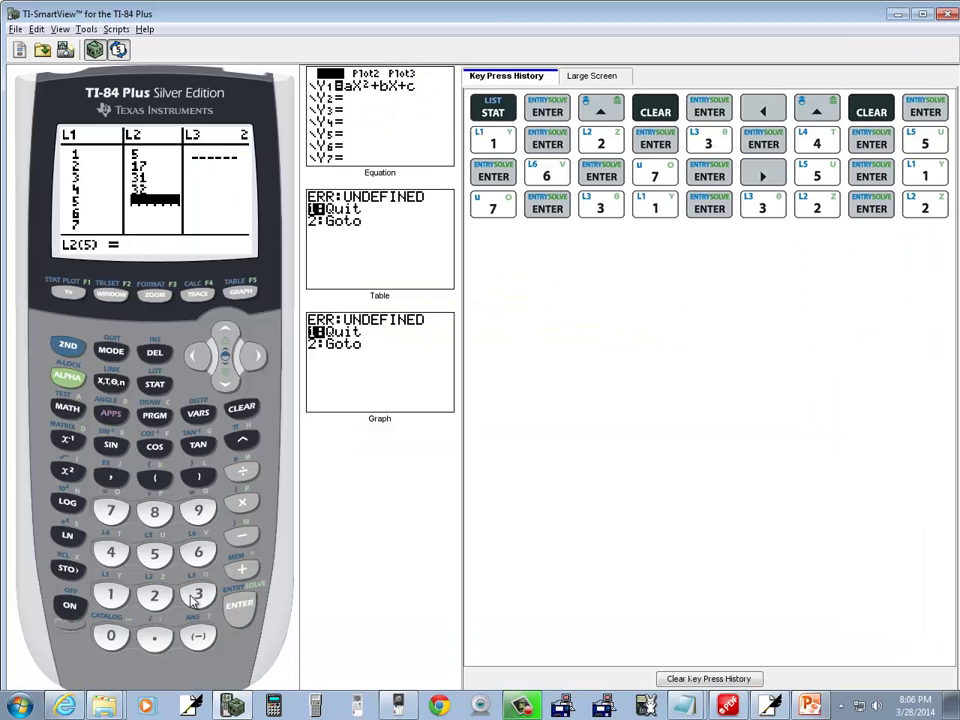
{"action": "left_click", "coordinate": [198, 595]}
{"action": "left_click", "coordinate": [240, 607]}
{"action": "key", "text": "alt+Tab"}
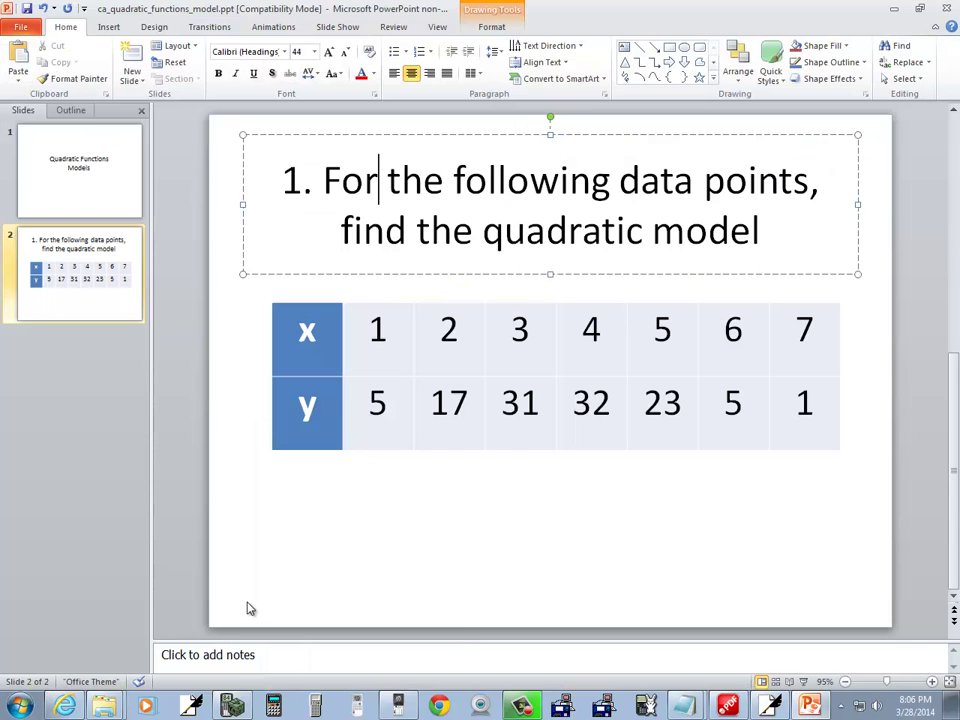
{"action": "key", "text": "alt+Tab"}
{"action": "left_click", "coordinate": [158, 556]}
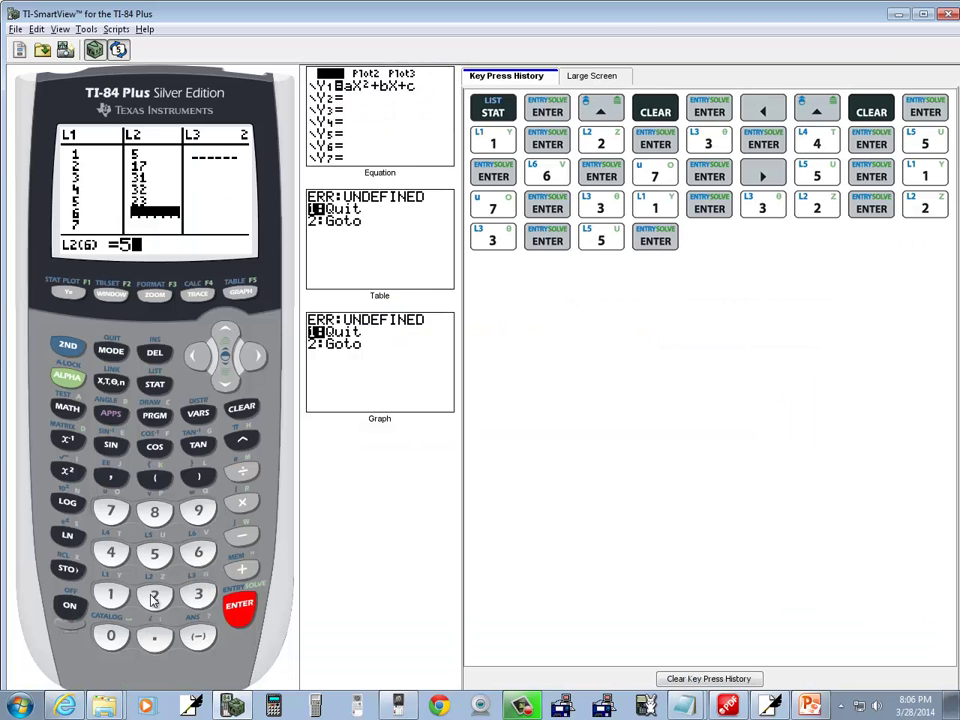
{"action": "left_click", "coordinate": [240, 607]}
{"action": "key", "text": "1"}
{"action": "left_click", "coordinate": [240, 607]}
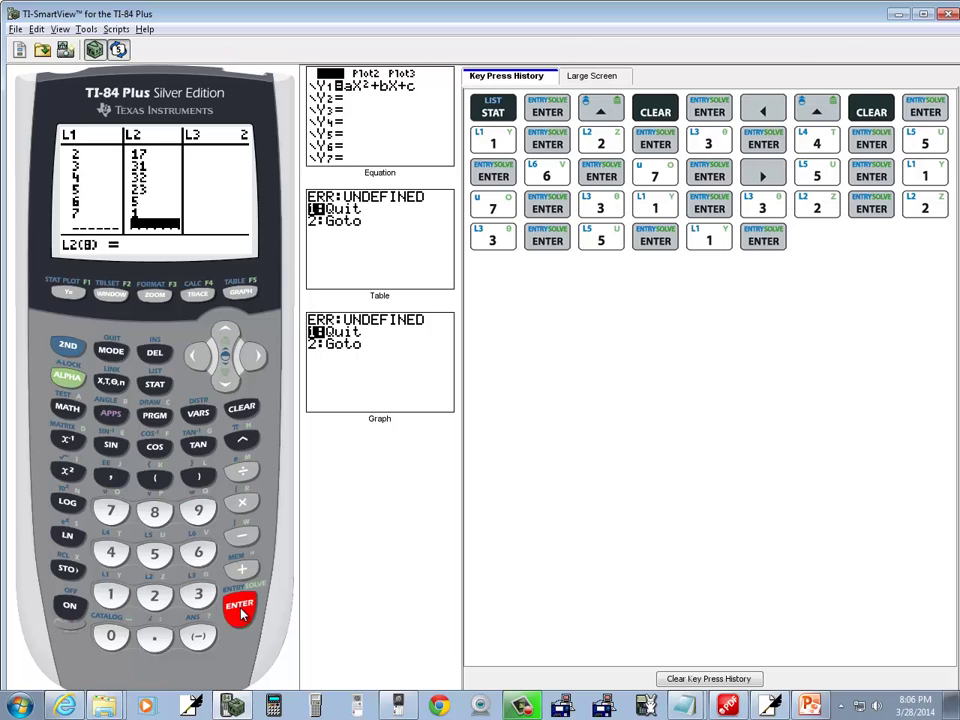
{"action": "key", "text": "alt+Tab"}
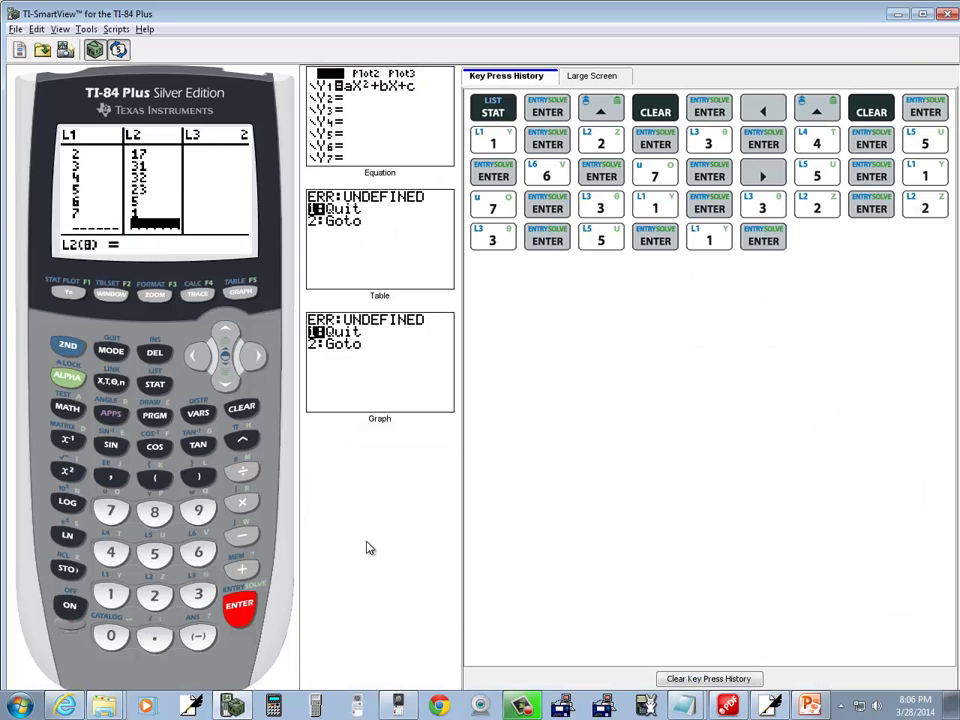
{"action": "key", "text": "alt+Tab"}
- Leave the list editor and run 5:QuadReg from the STAT CALC menu
{"action": "left_click", "coordinate": [68, 345]}
{"action": "left_click", "coordinate": [111, 351]}
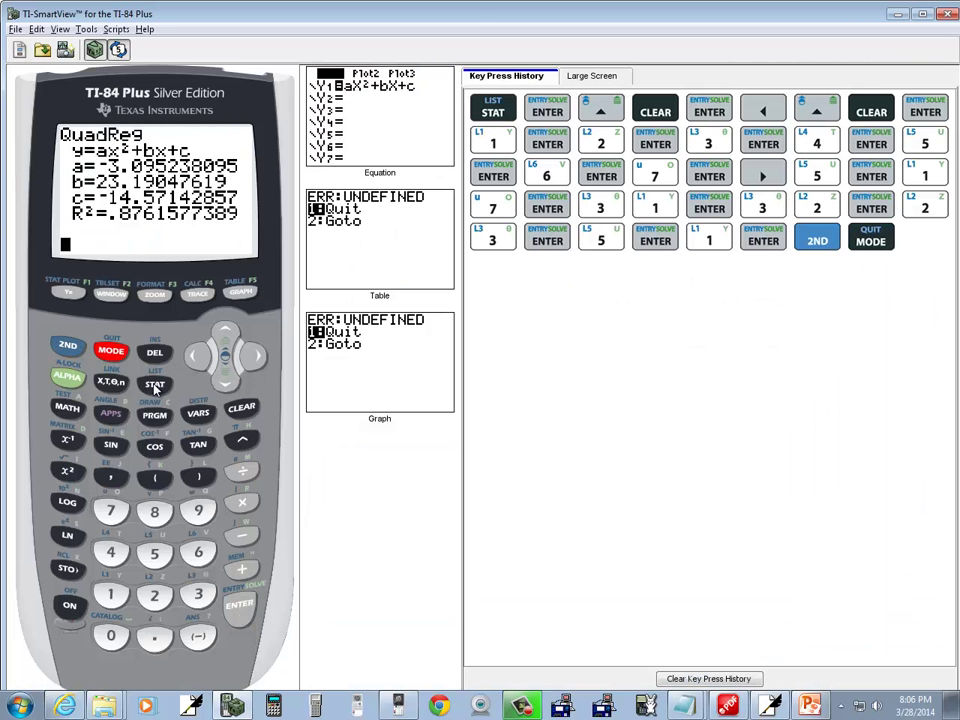
{"action": "left_click", "coordinate": [155, 386]}
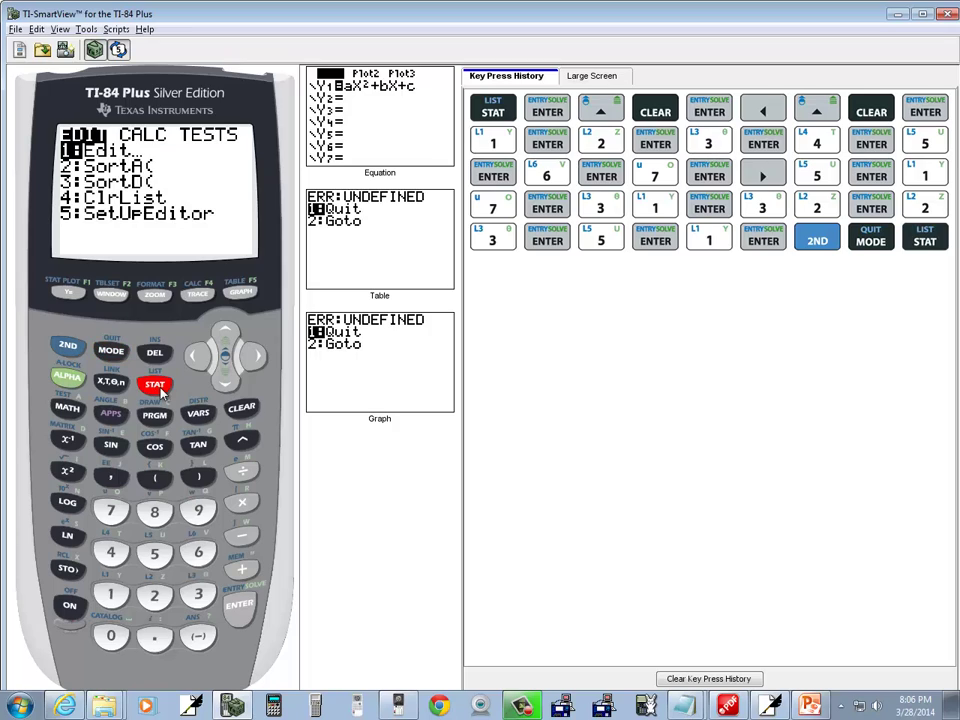
{"action": "left_click", "coordinate": [258, 360]}
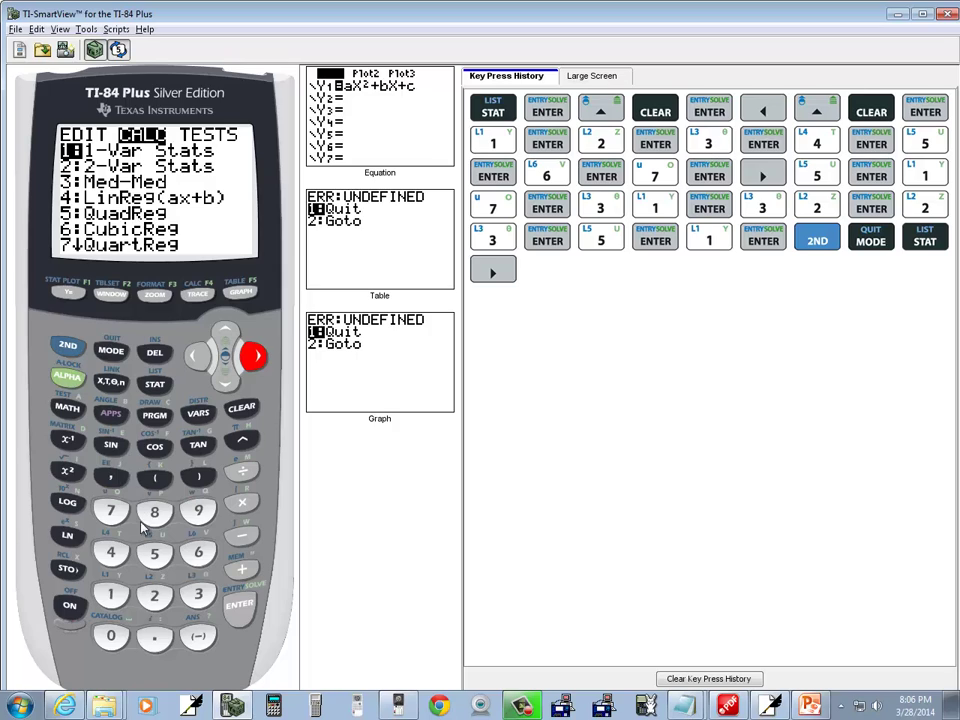
{"action": "left_click", "coordinate": [155, 552]}
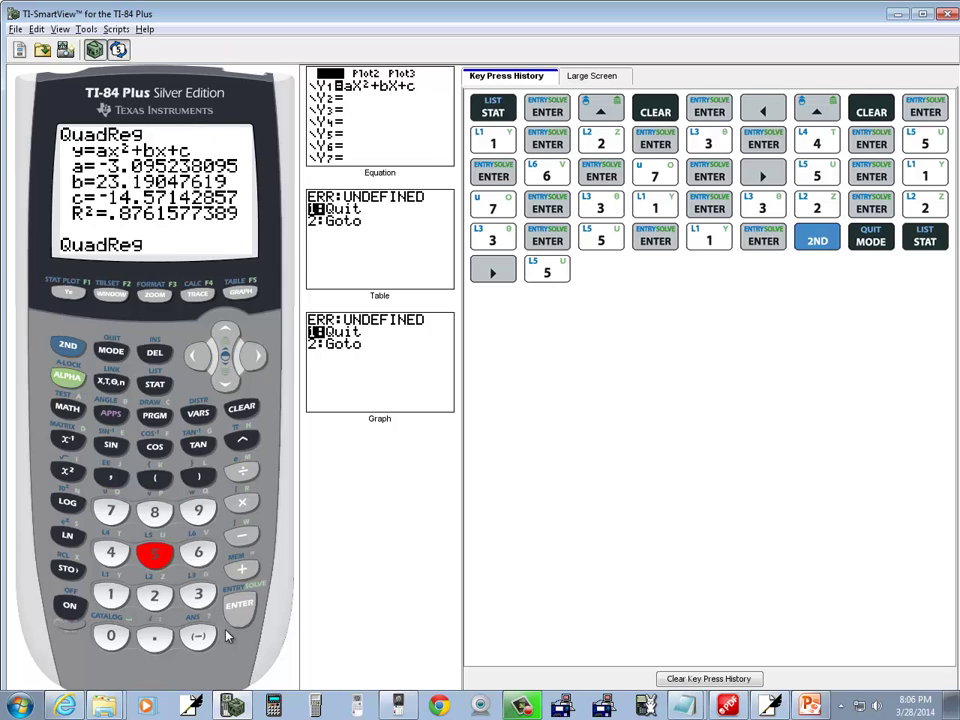
{"action": "left_click", "coordinate": [240, 607]}
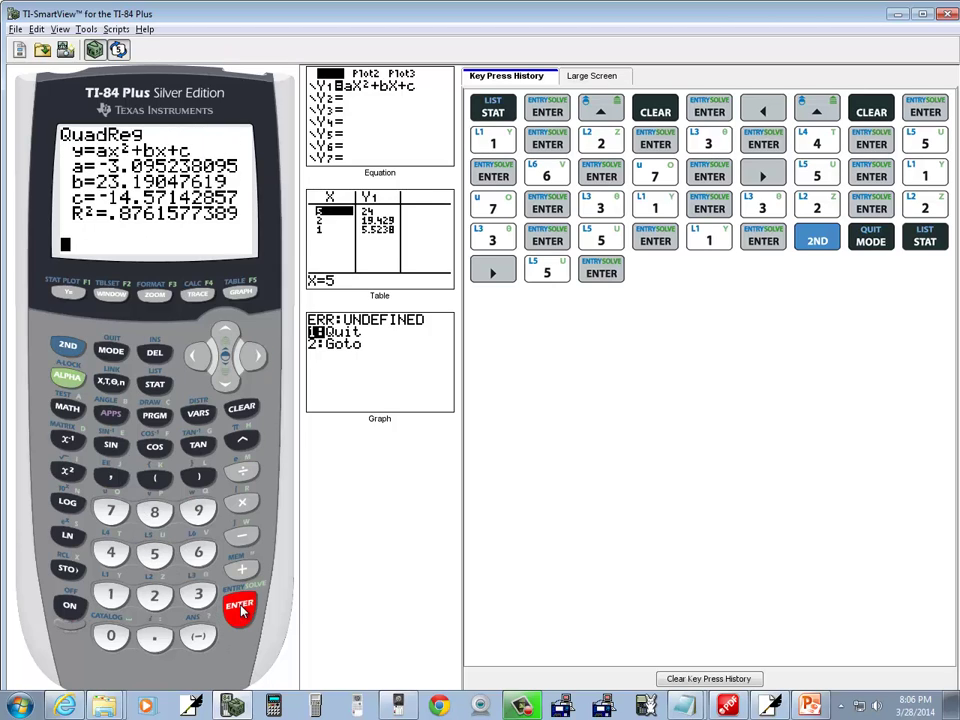
{"action": "key", "text": "alt+Tab"}
{"action": "key", "text": "alt+Tab"}
{"action": "key", "text": "alt+Tab"}
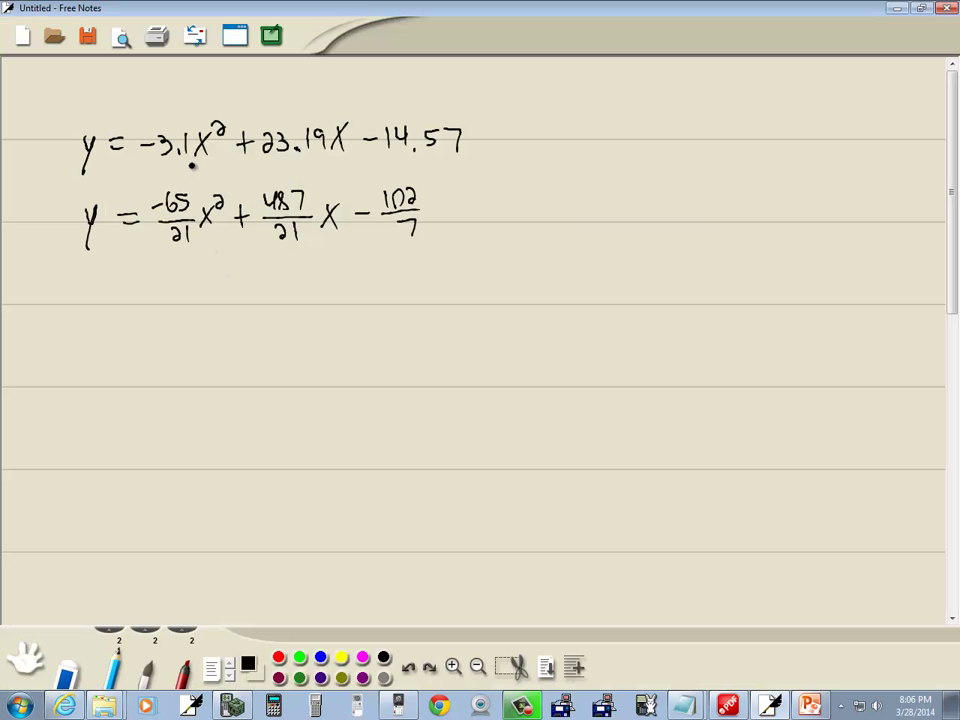
{"action": "key", "text": "alt+Tab"}
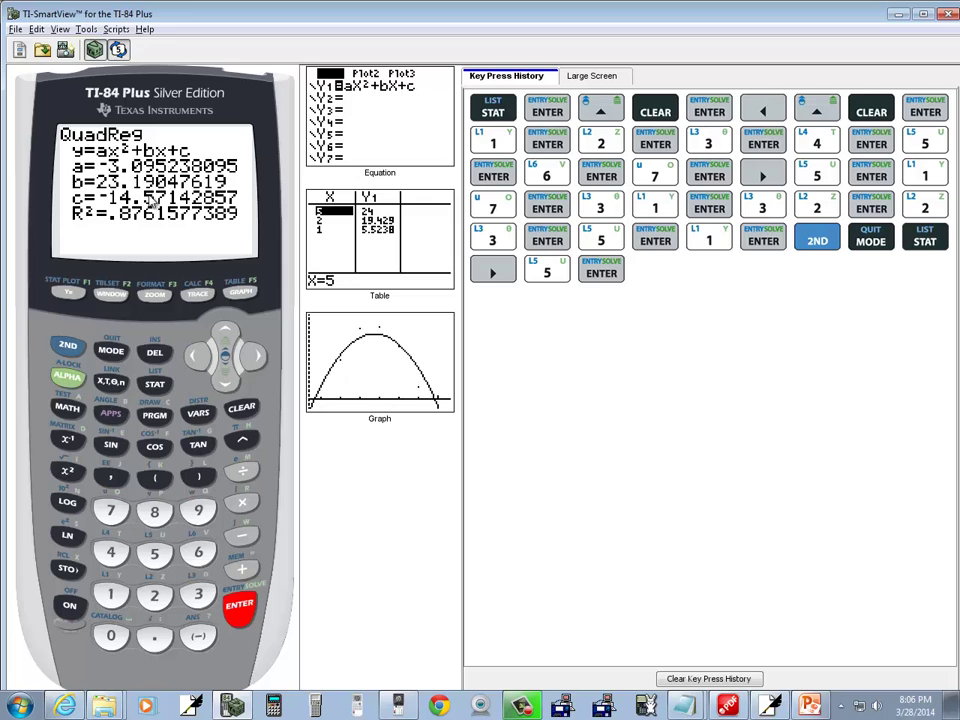
{"action": "key", "text": "alt+Tab"}
{"action": "key", "text": "alt+Tab"}
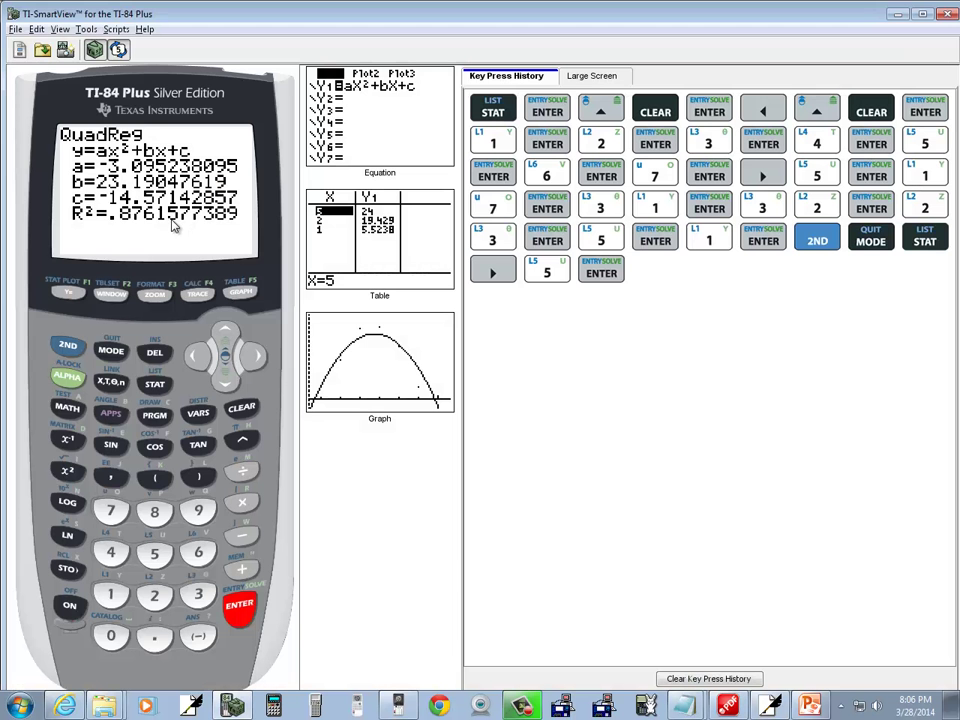
{"action": "key", "text": "alt+Tab"}
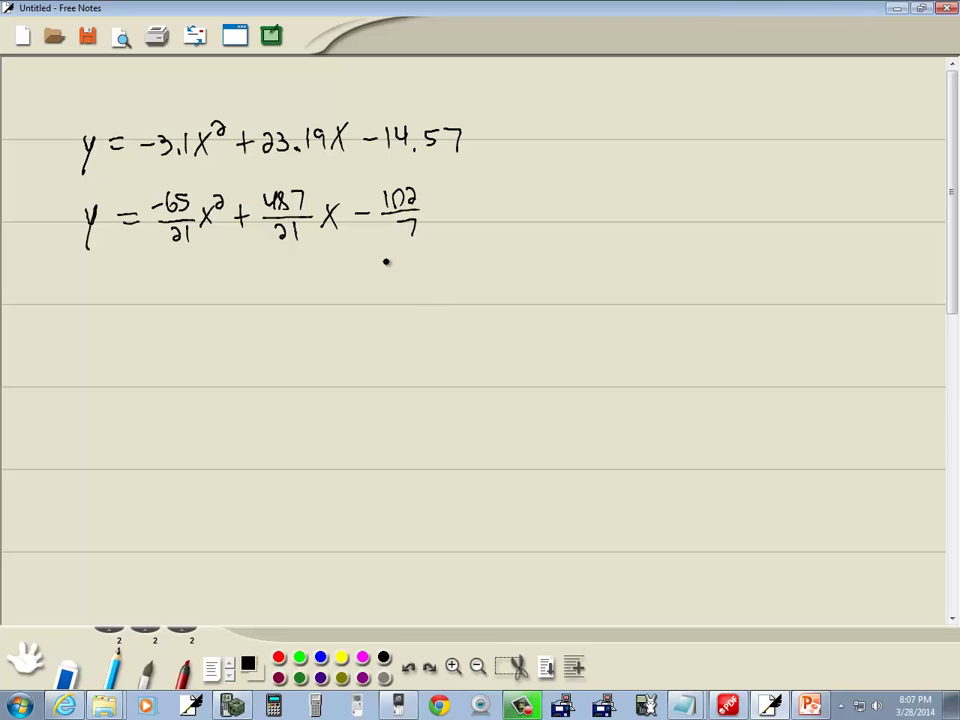
{"action": "key", "text": "alt+Tab"}
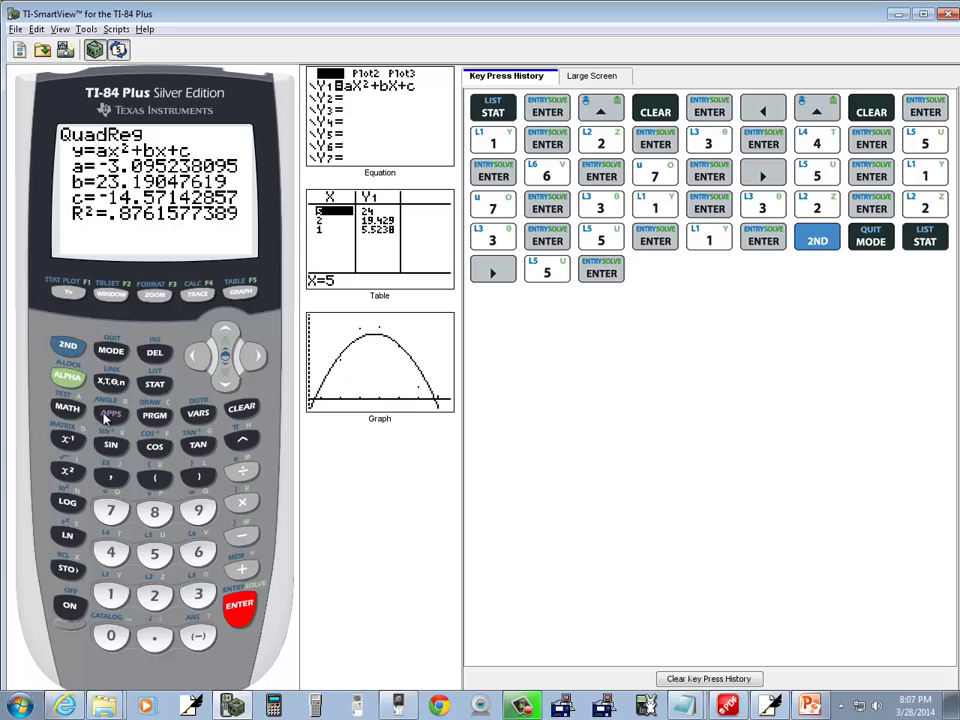
- Recall coefficient a from VARS Statistics EQ and convert it with ▶Frac to −65/21
{"action": "left_click", "coordinate": [199, 414]}
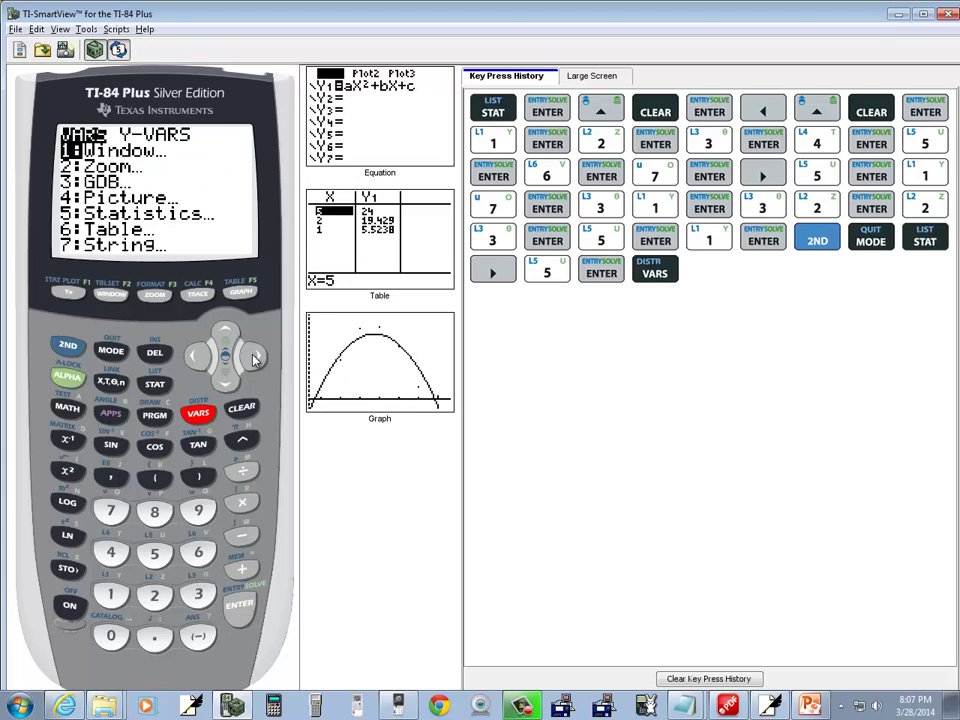
{"action": "left_click", "coordinate": [154, 558]}
{"action": "double_click", "coordinate": [256, 354]}
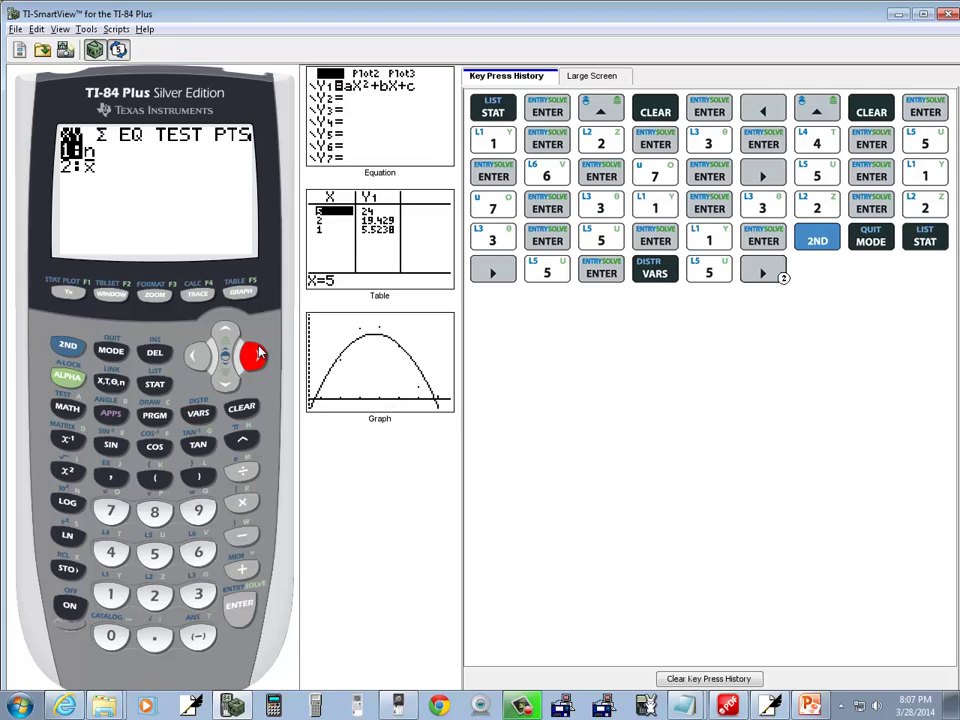
{"action": "left_click", "coordinate": [154, 595]}
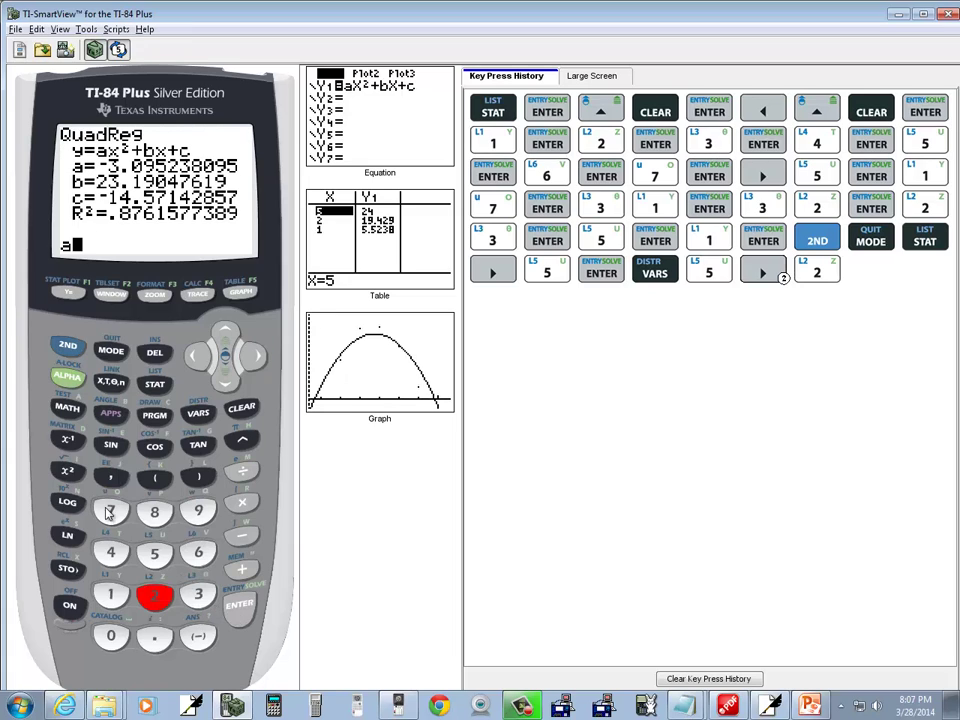
{"action": "left_click", "coordinate": [67, 407]}
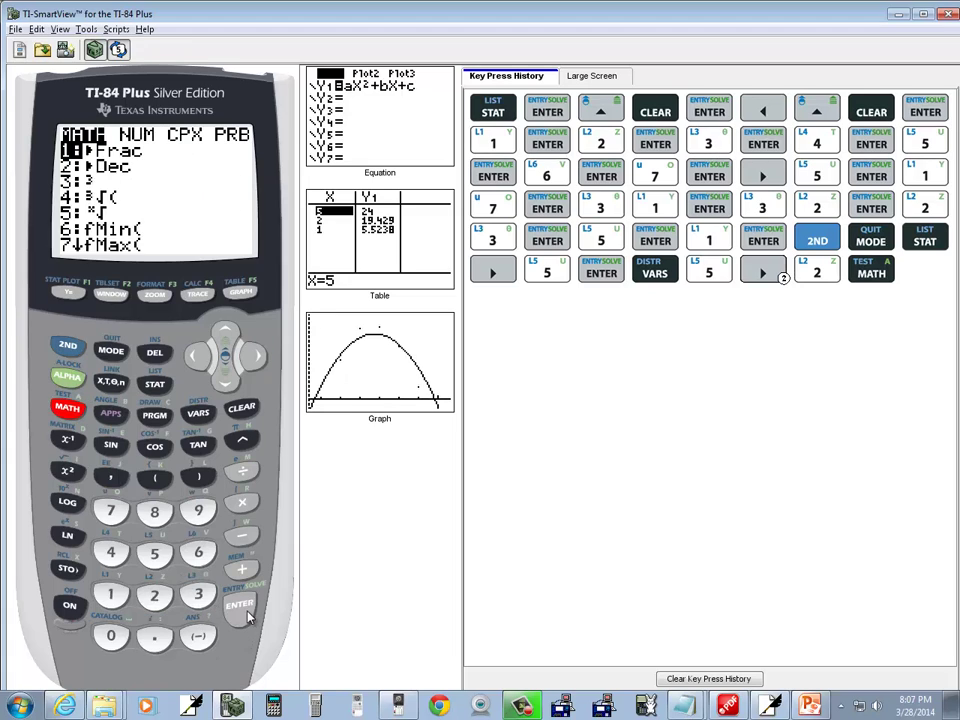
{"action": "left_click", "coordinate": [241, 604]}
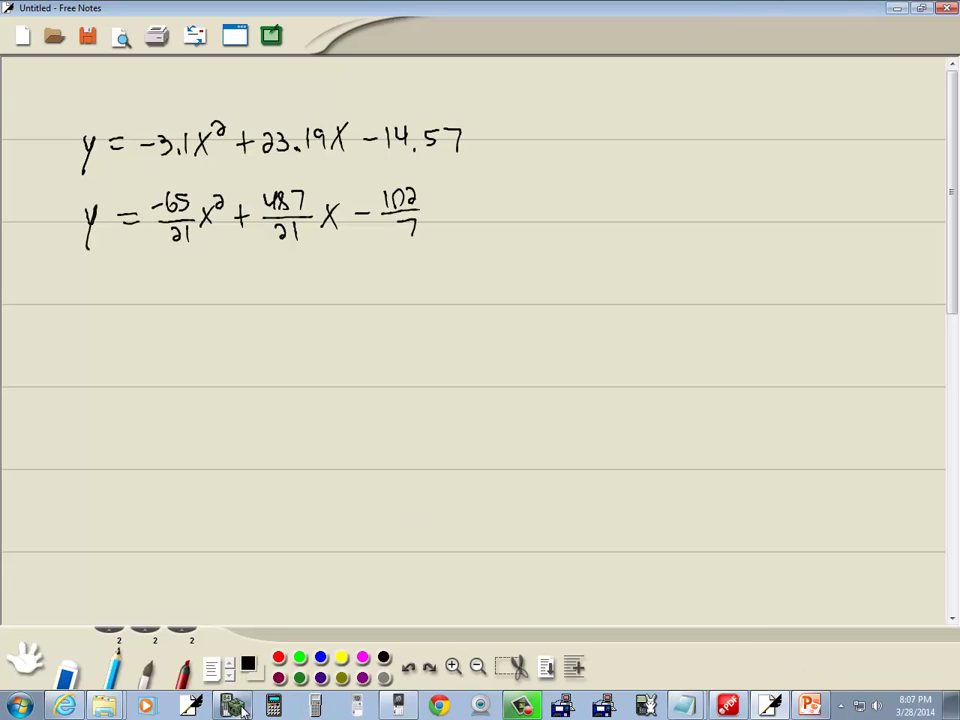
- Bring the HP Prime calculator with its fraction-form fit up over the notes page
{"action": "left_click", "coordinate": [401, 708]}
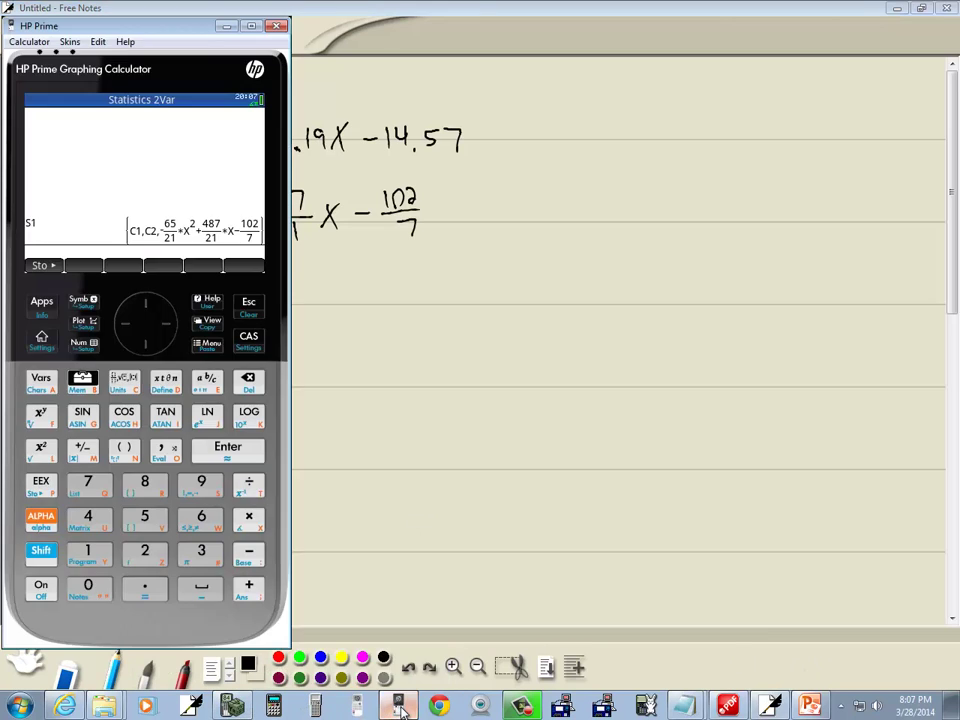